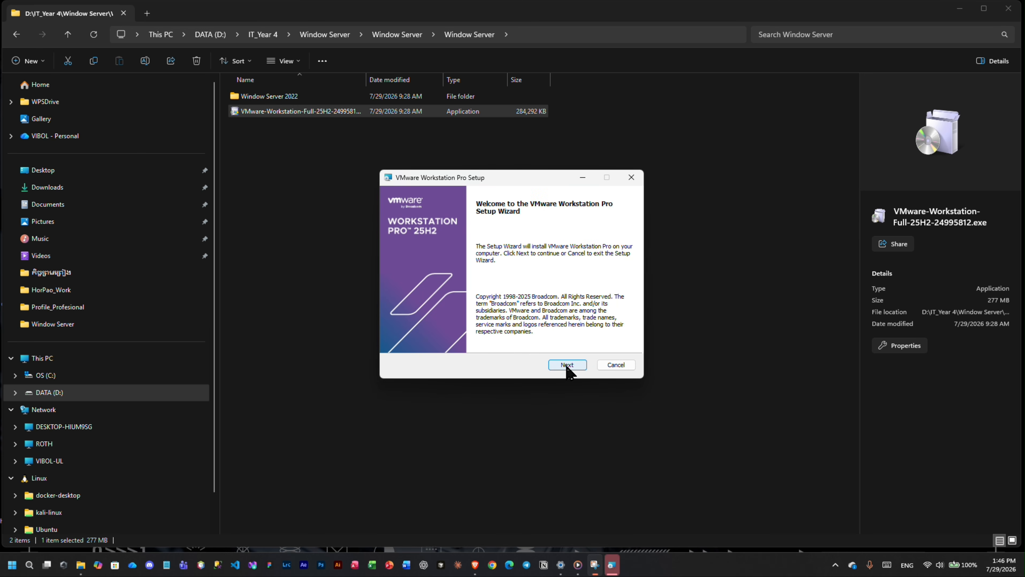
Step: Accept the VMware Workstation Pro license agreement and go through the setup pages, keeping the default installation folder
click(567, 365)
click(412, 343)
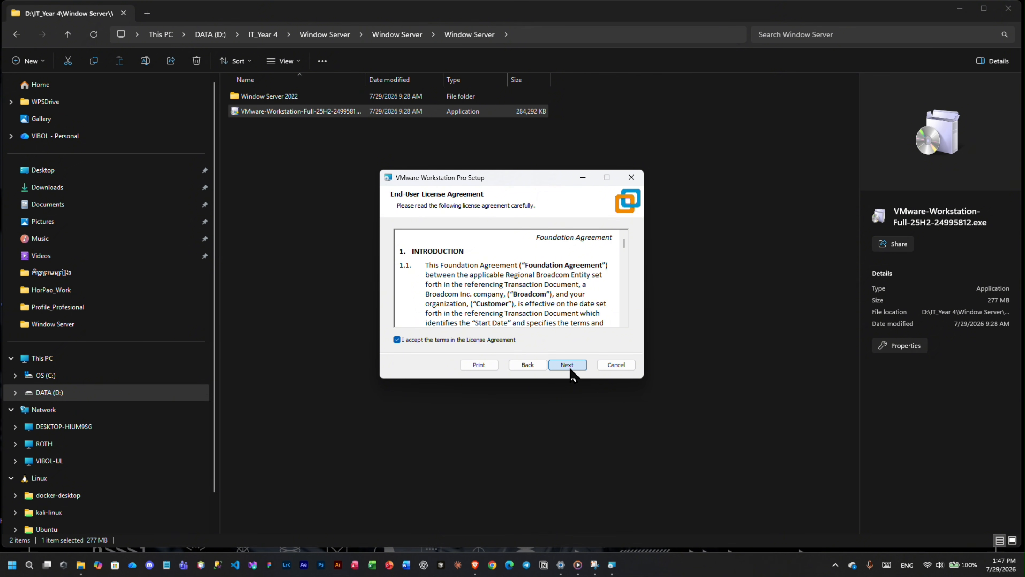
click(568, 368)
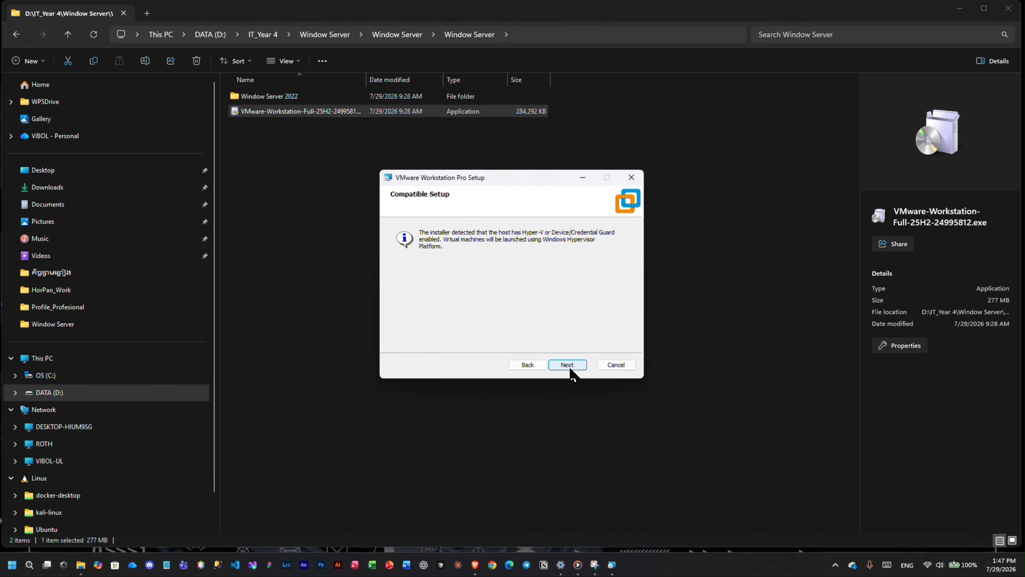
click(568, 366)
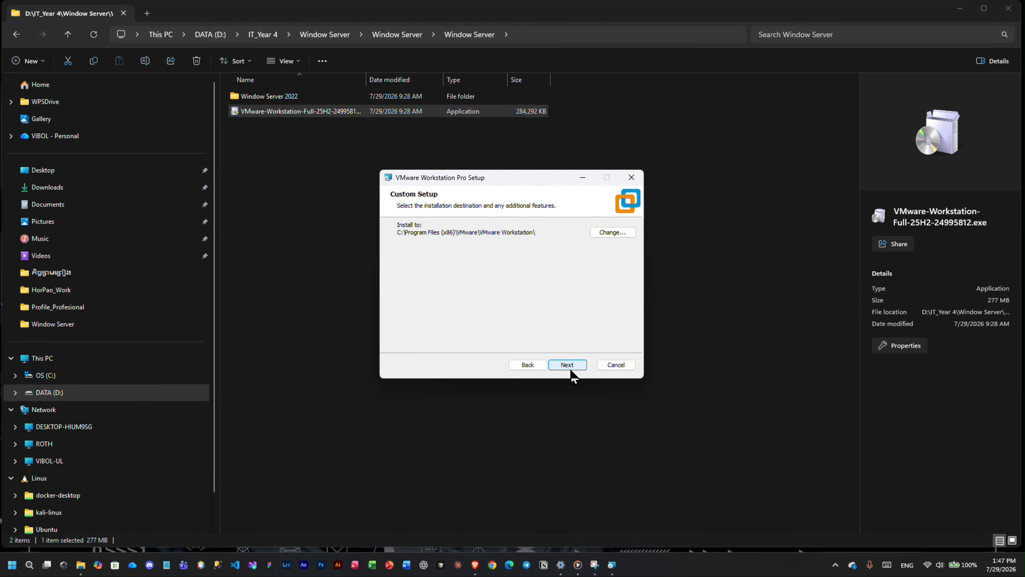
click(568, 366)
click(568, 366)
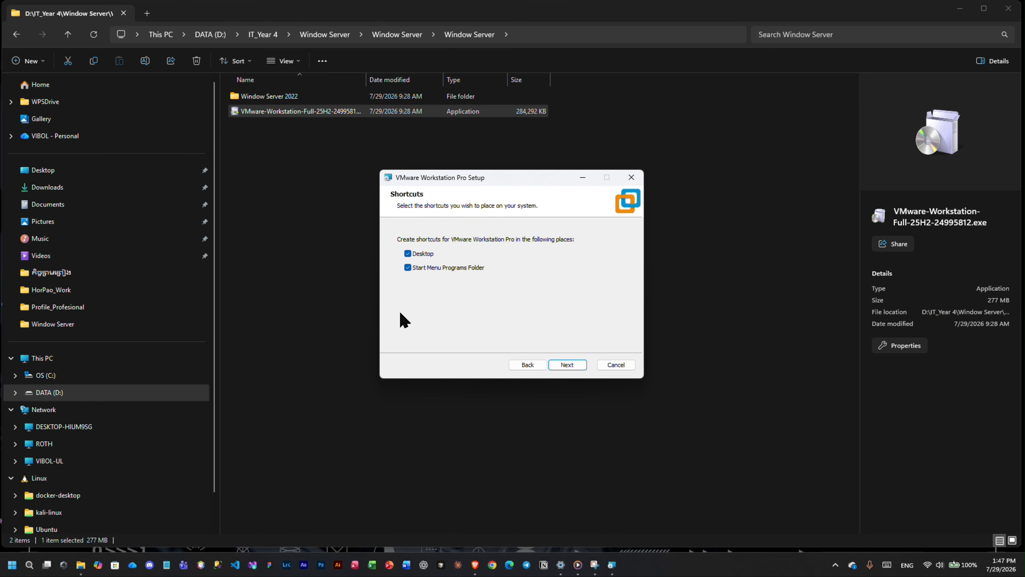
Step: Install VMware Workstation Pro with the Desktop and Start Menu shortcuts kept, and exit the setup wizard
click(568, 365)
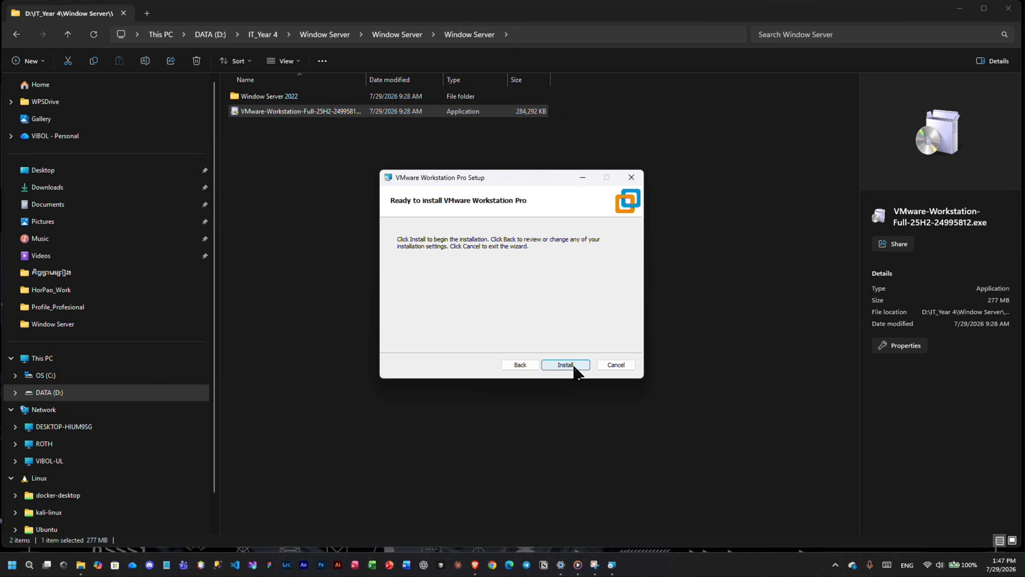
click(574, 367)
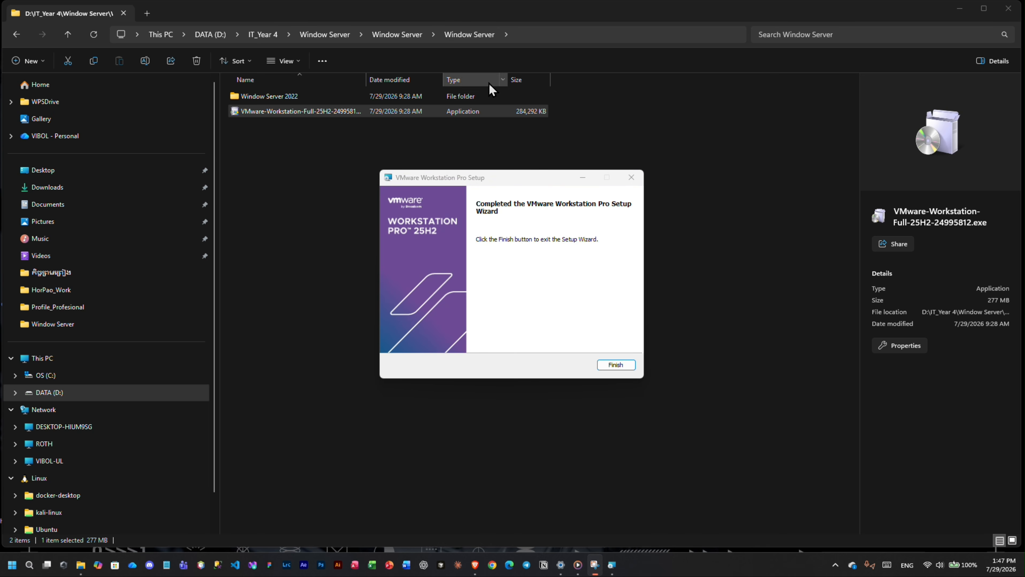
click(617, 366)
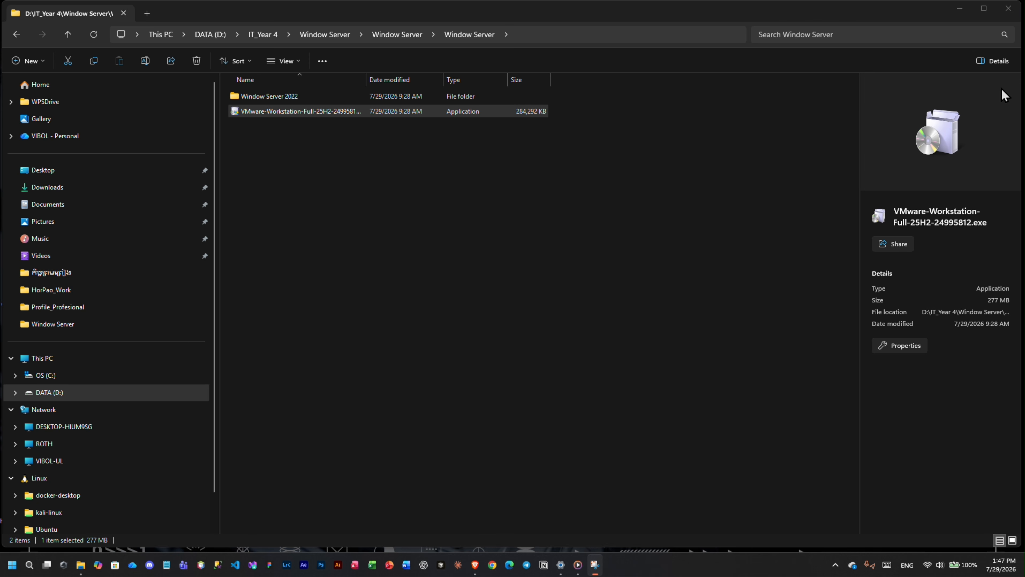
Step: Minimize the File Explorer window and launch VMware Workstation Pro
click(959, 8)
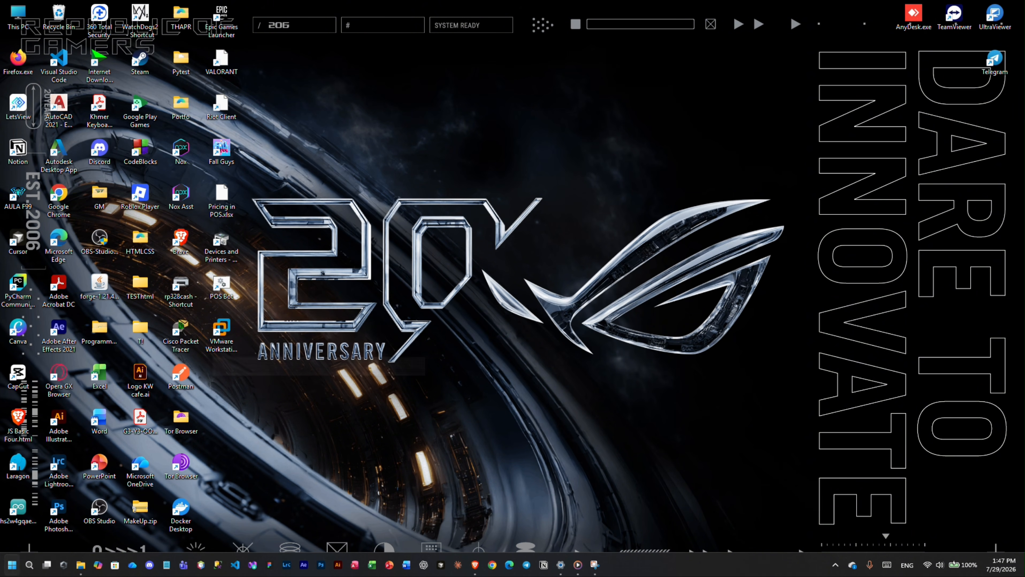
click(29, 566)
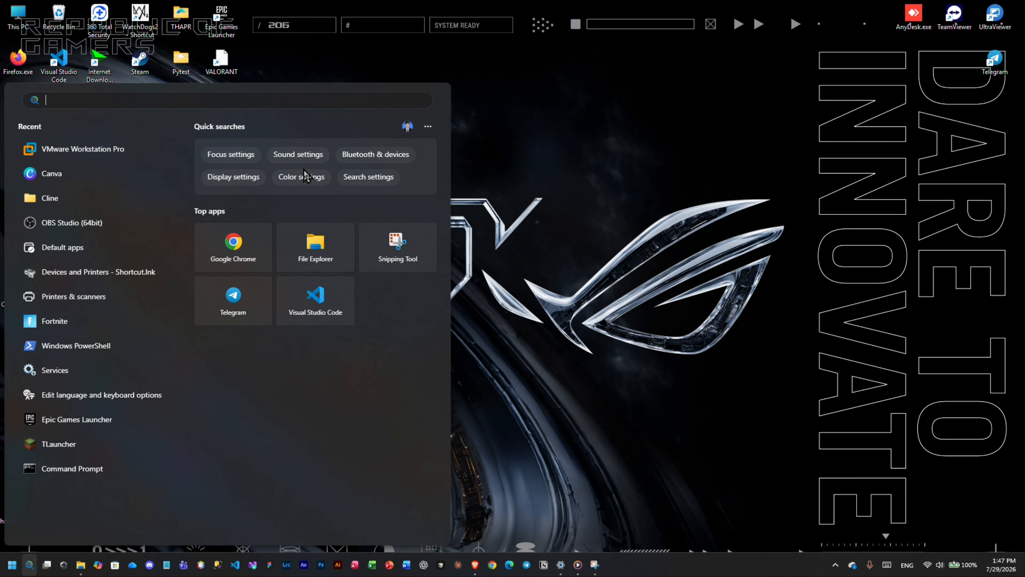
click(117, 152)
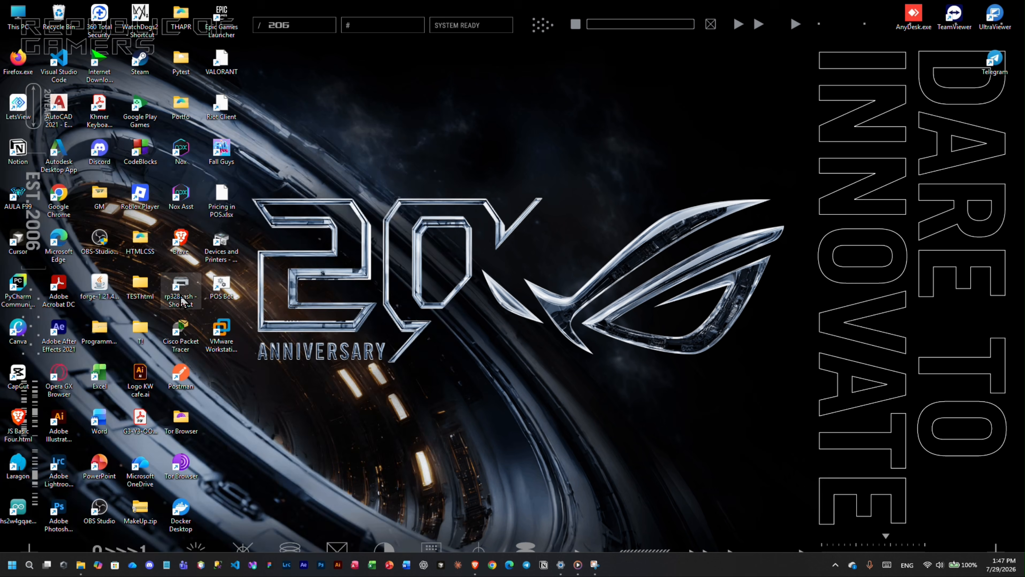
click(239, 338)
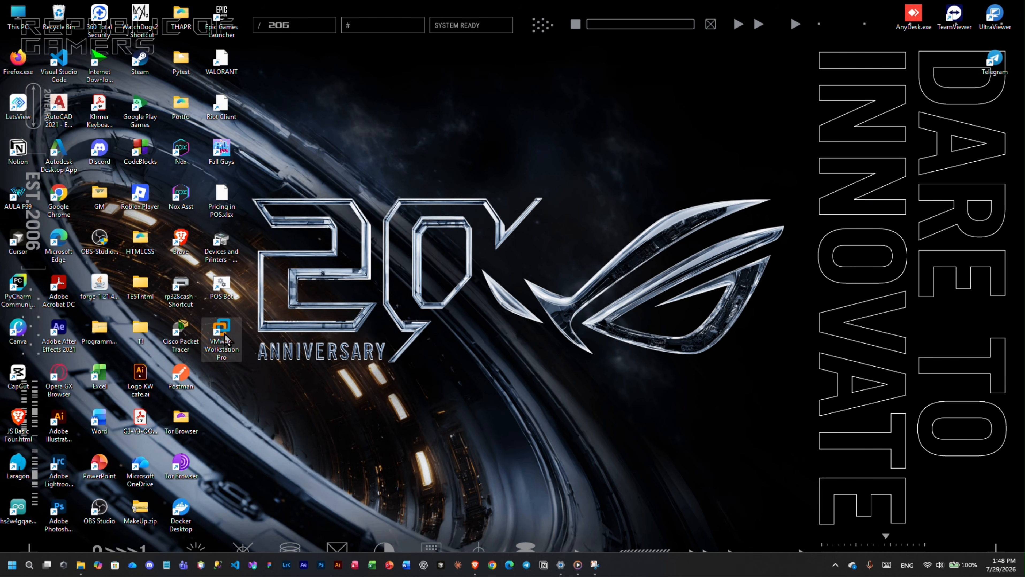
click(391, 335)
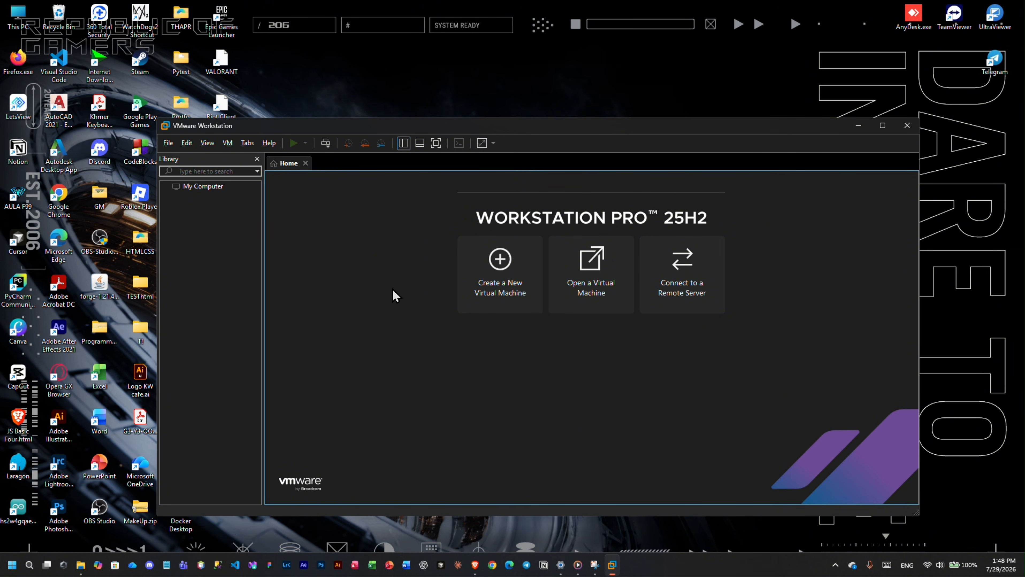
Step: Start a new virtual machine with the Typical configuration and choose to install the operating system later
click(508, 304)
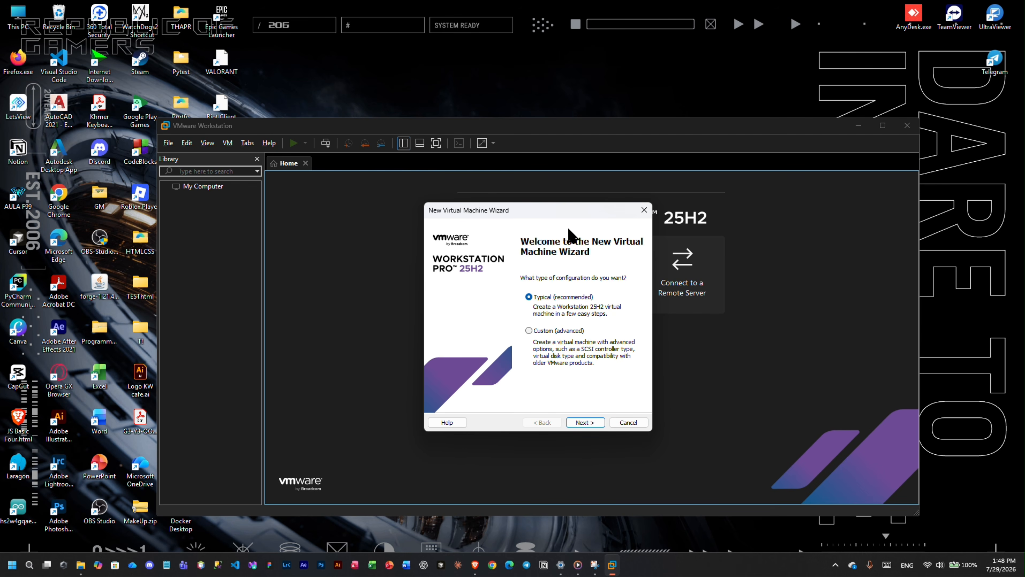
drag(565, 210, 565, 197)
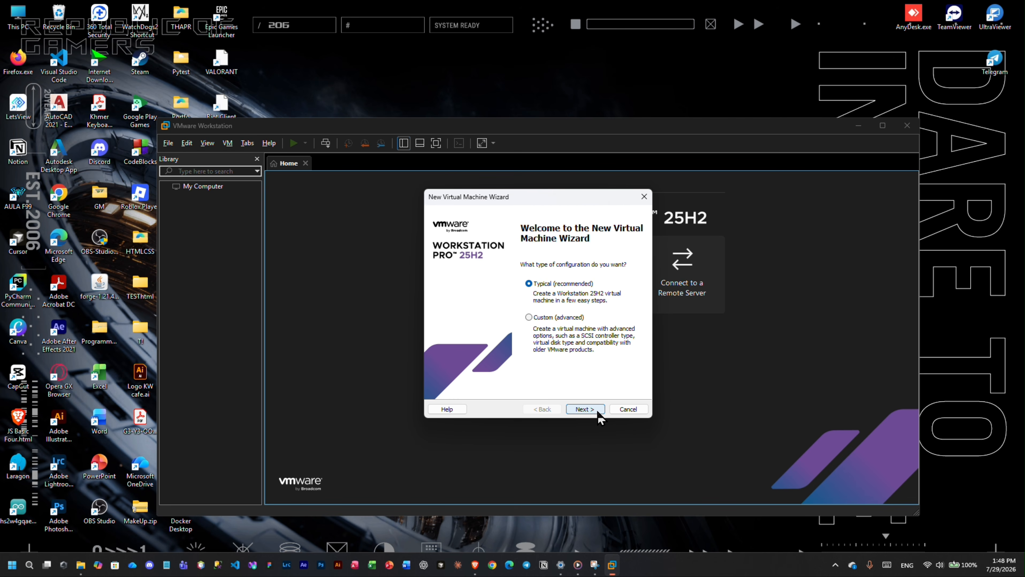
click(584, 410)
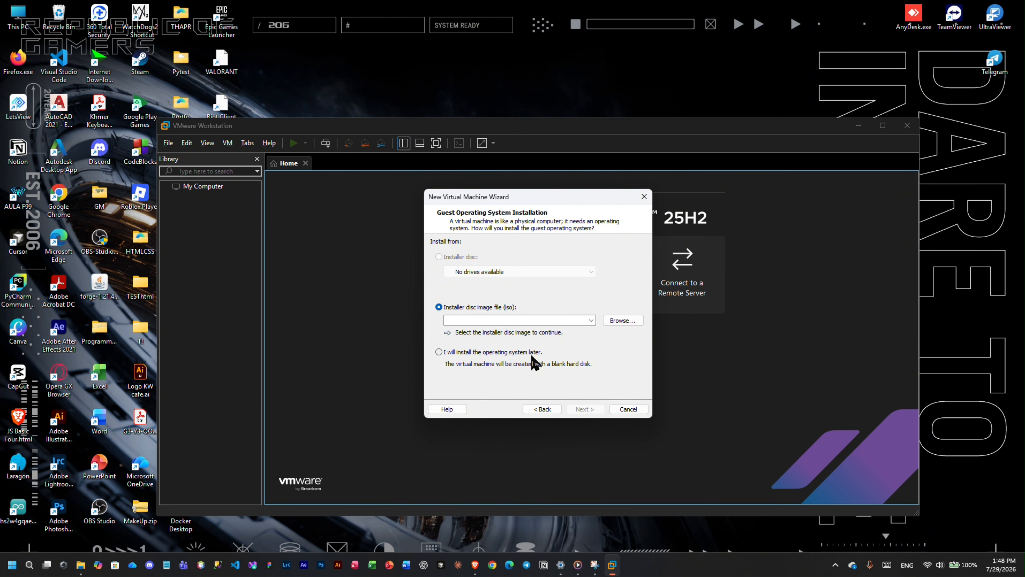
click(444, 352)
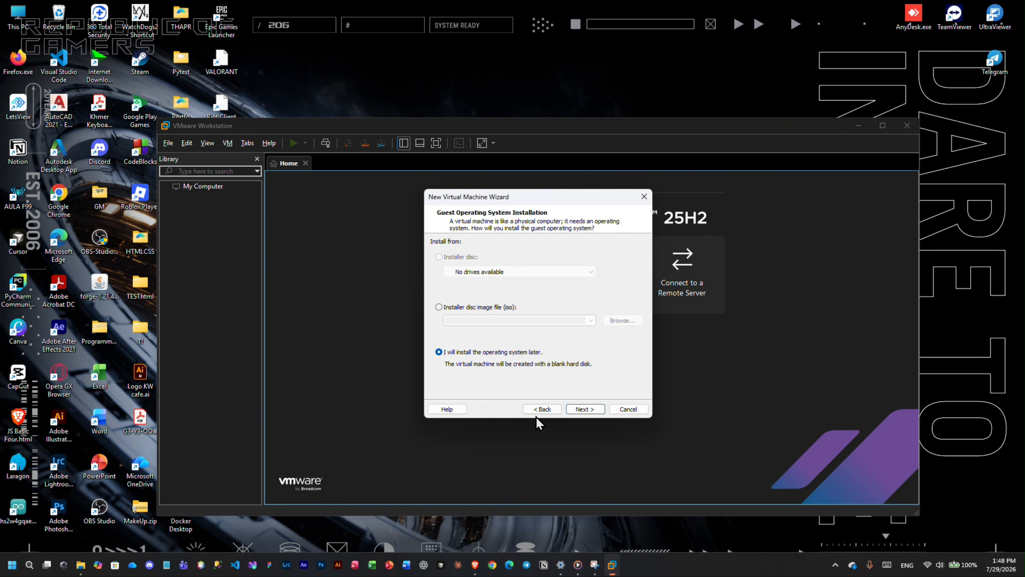
click(454, 21)
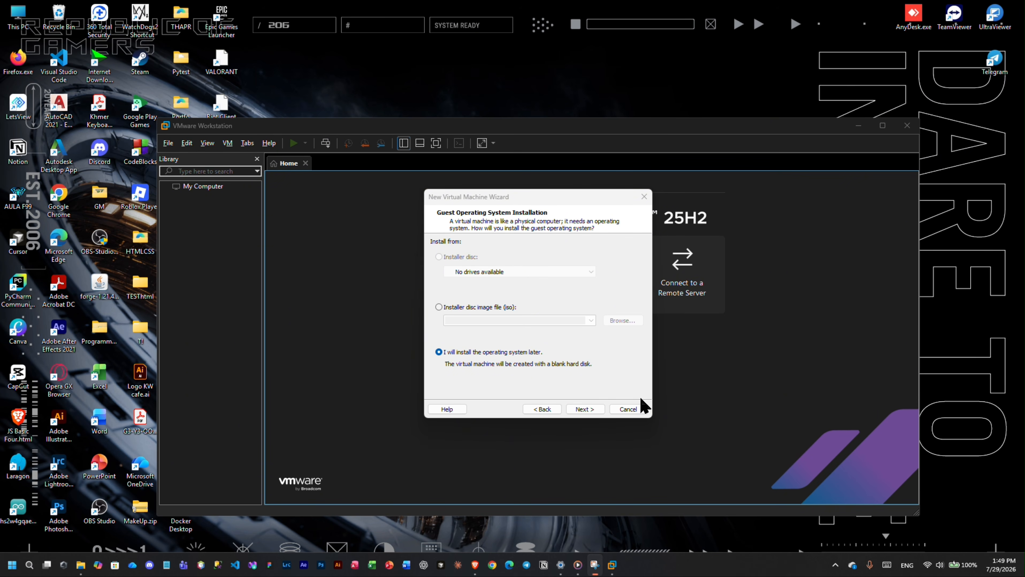
click(583, 410)
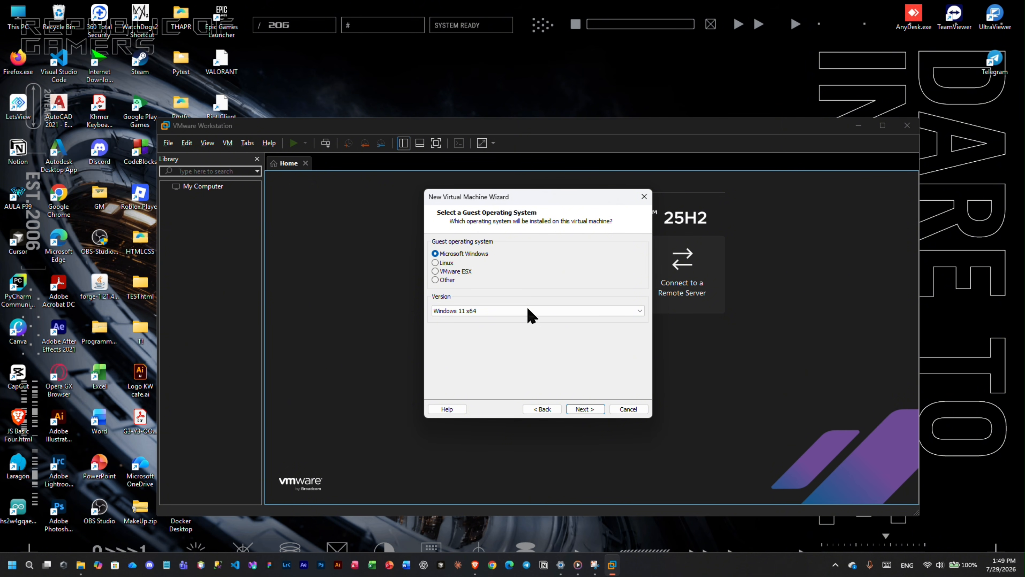
Step: Set the guest operating system to Microsoft Windows, version Windows Server 2022, and continue to the naming page
click(455, 25)
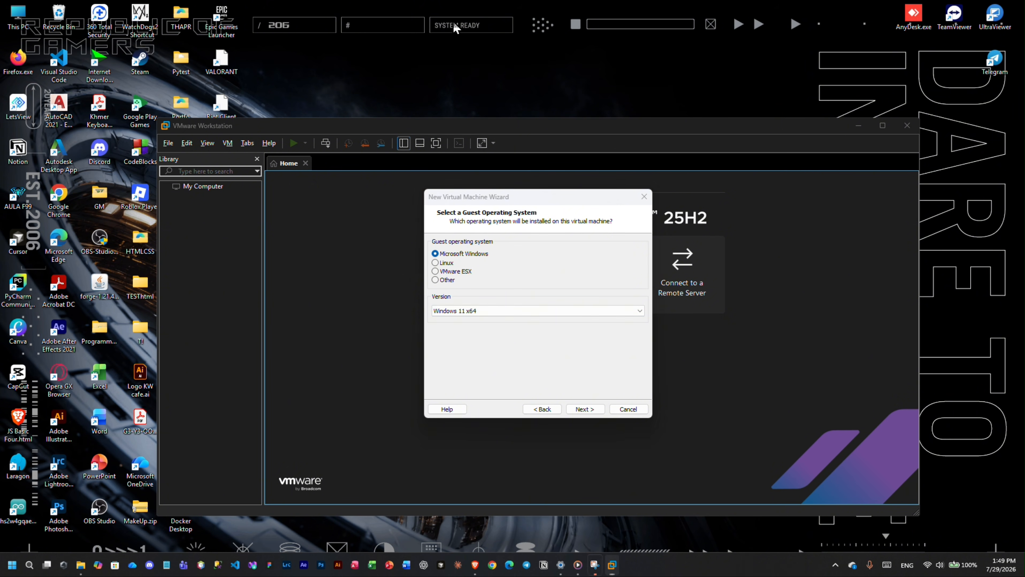
click(516, 311)
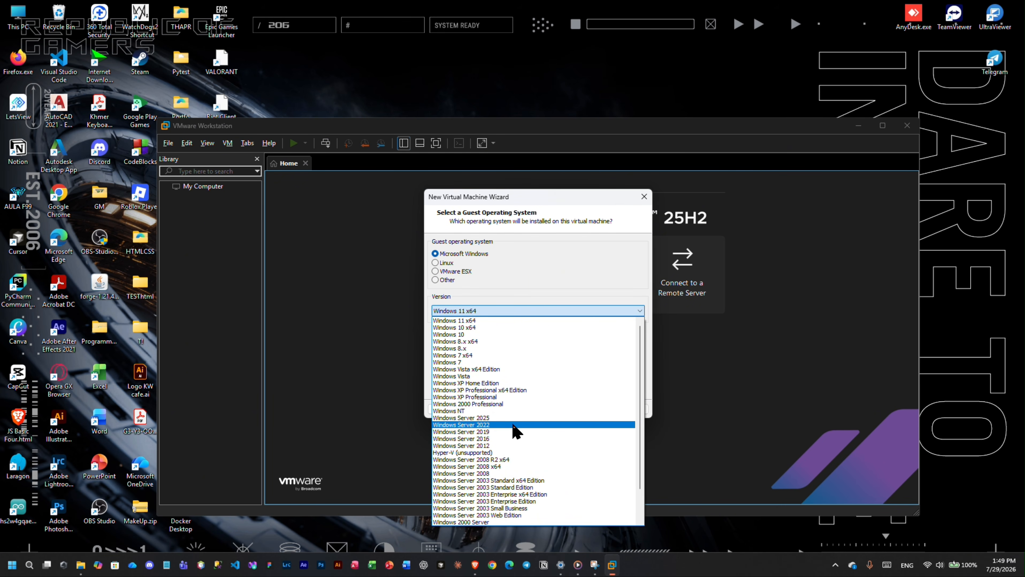
click(513, 425)
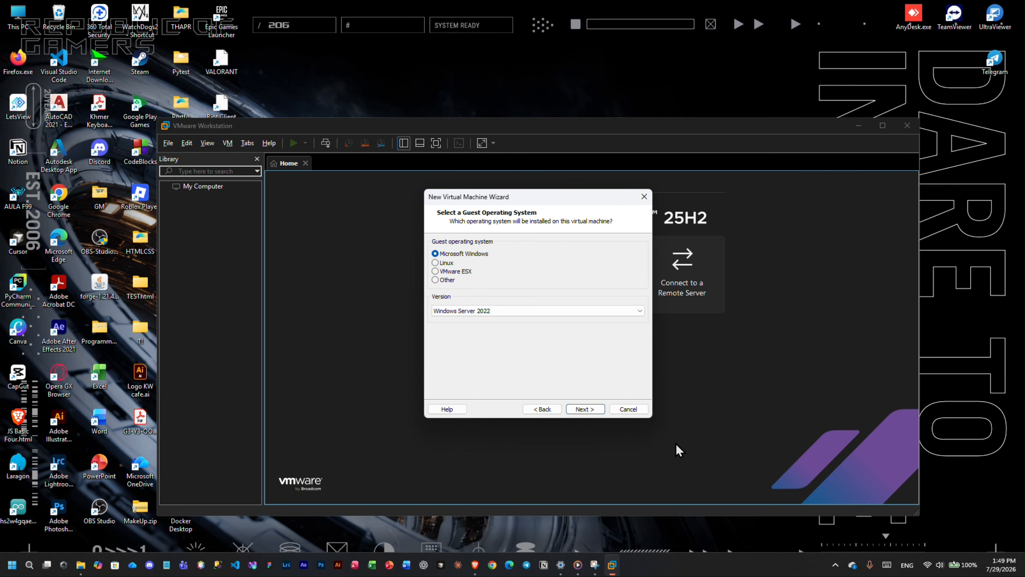
click(580, 410)
click(460, 21)
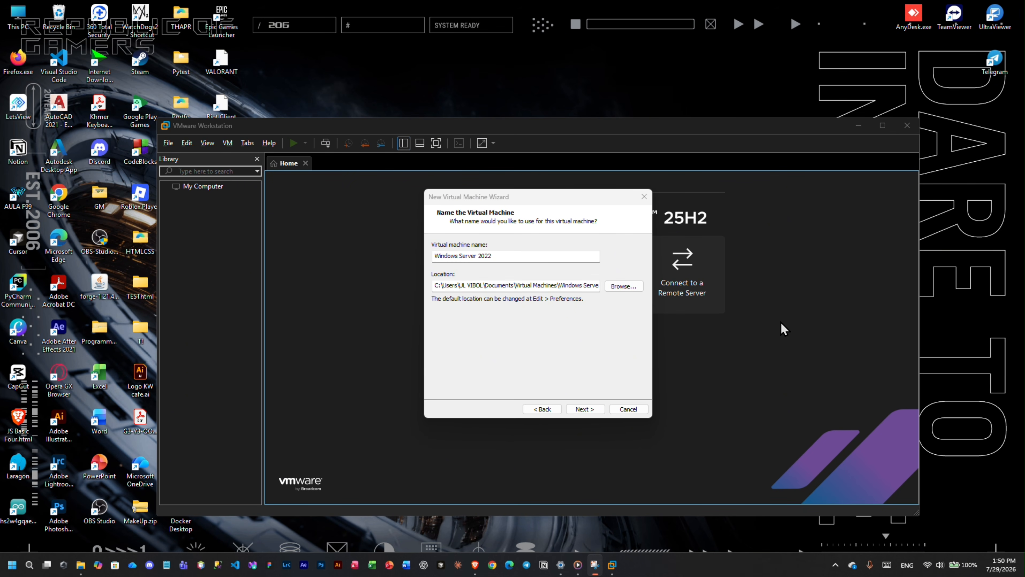
Step: Browse for the virtual machine location and select the IT_Year 4 folder on the DATA (D:) drive
click(638, 290)
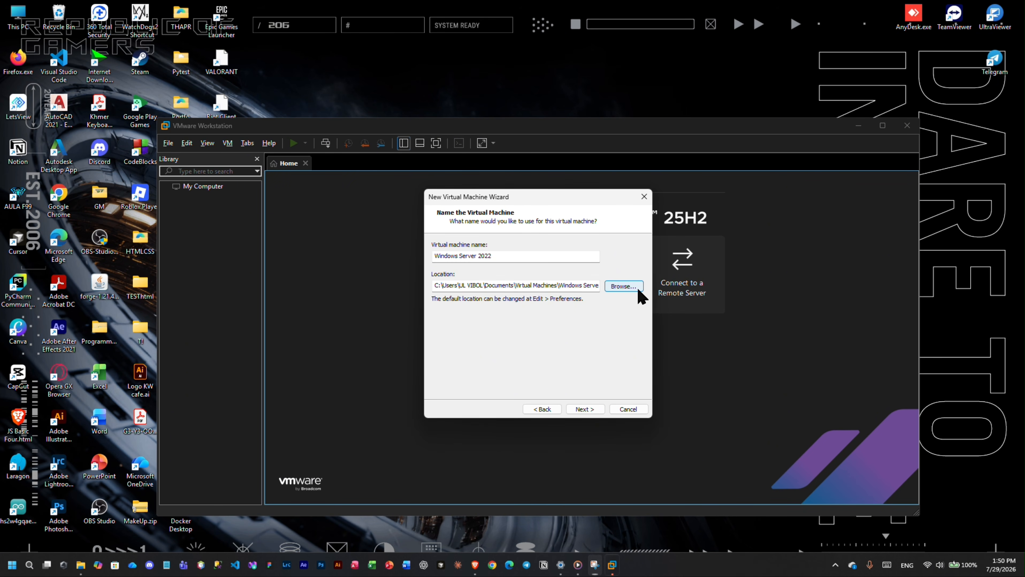
scroll(520, 299, down, 2)
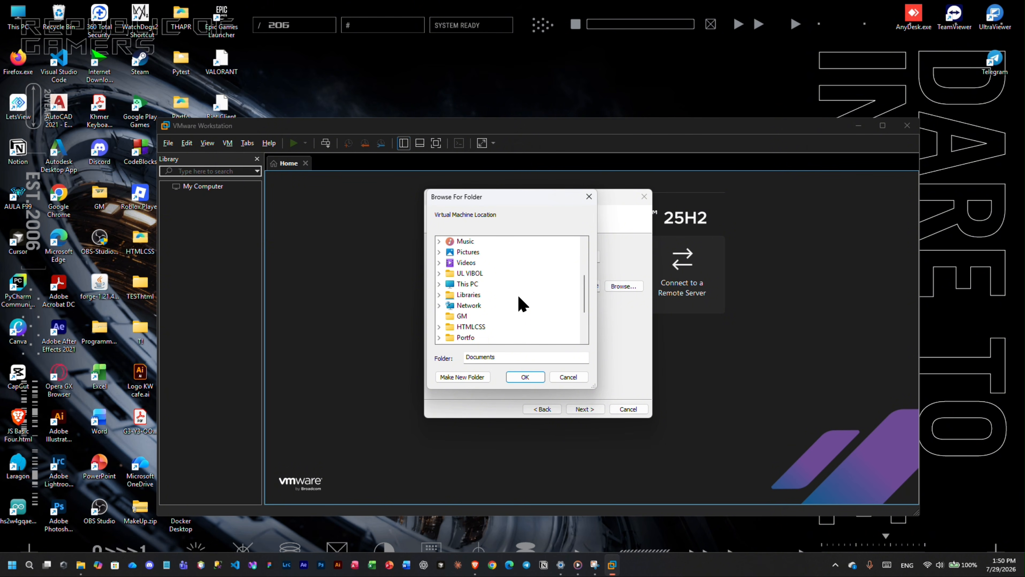
scroll(518, 297, down, 2)
scroll(517, 297, up, 3)
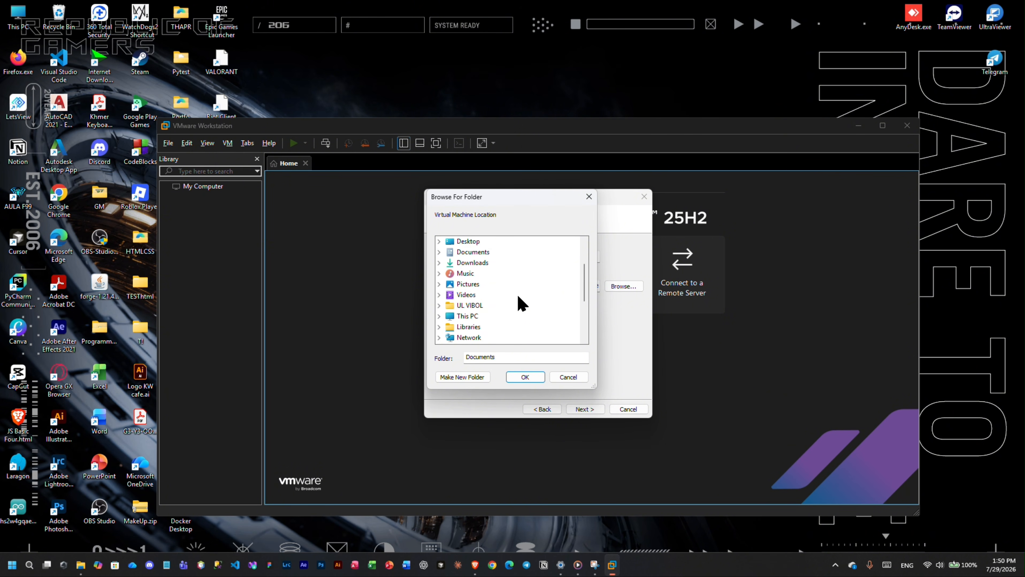
click(439, 316)
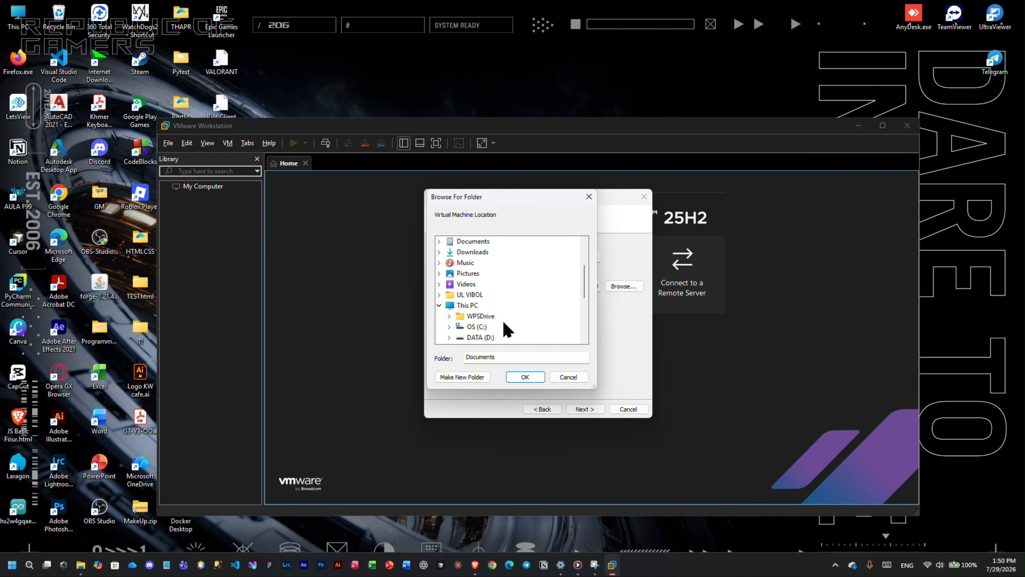
click(449, 338)
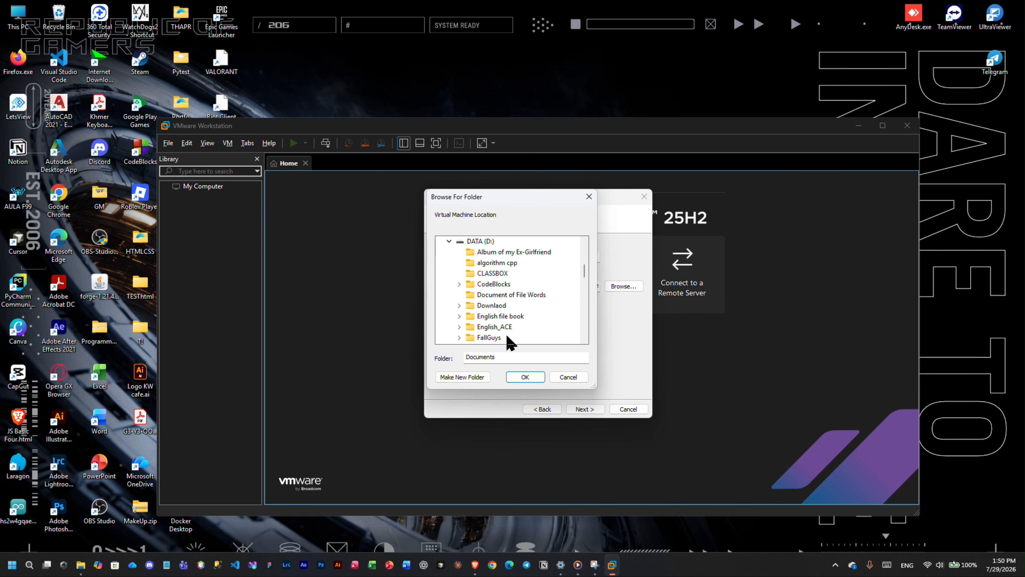
scroll(507, 342, down, 3)
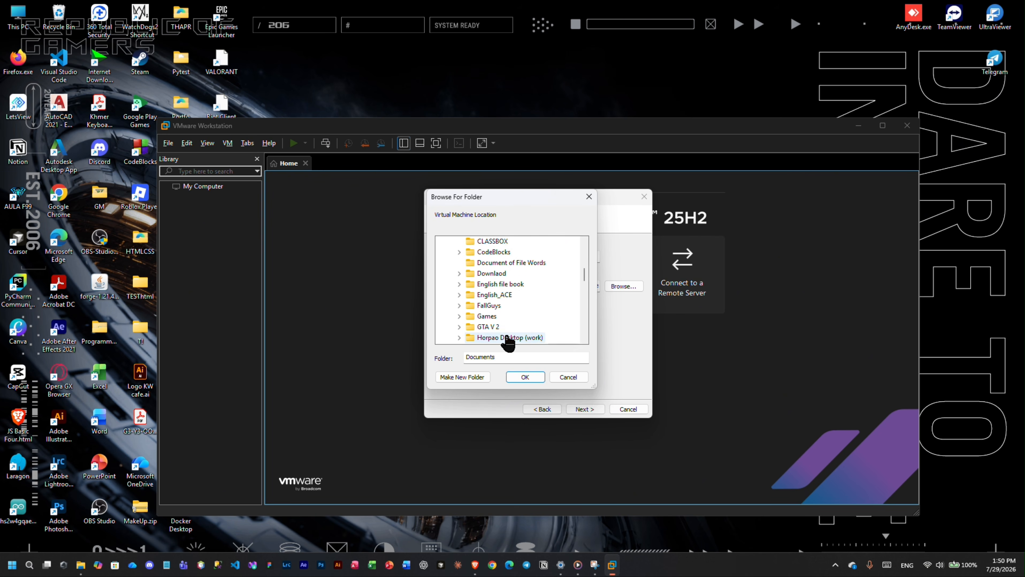
scroll(506, 342, down, 1)
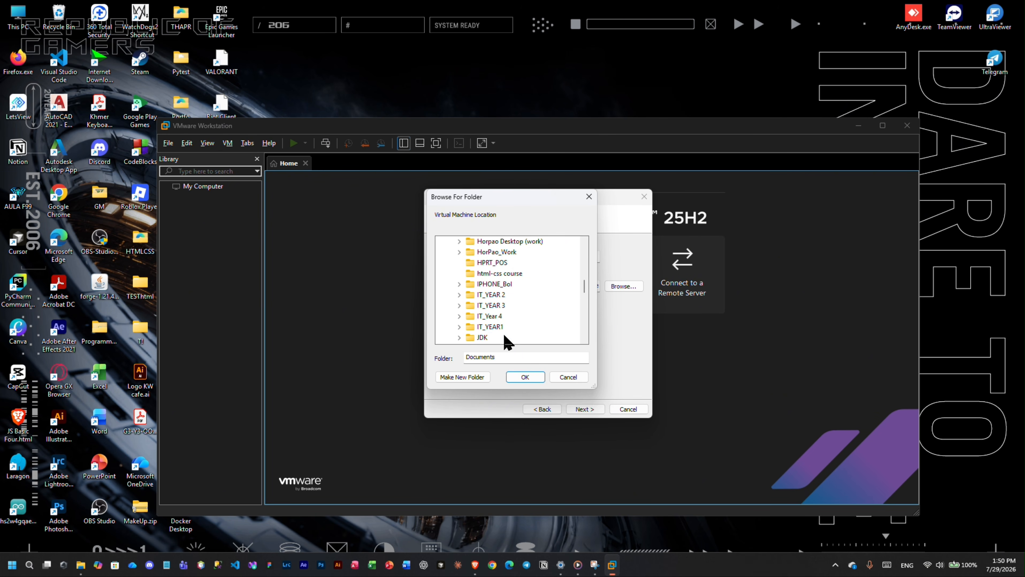
double_click(489, 316)
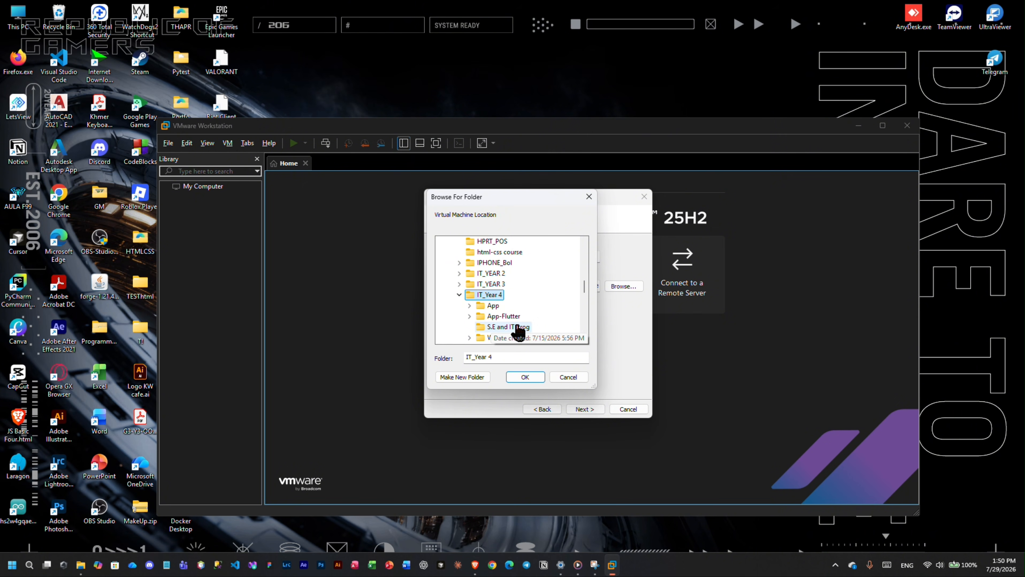
click(469, 338)
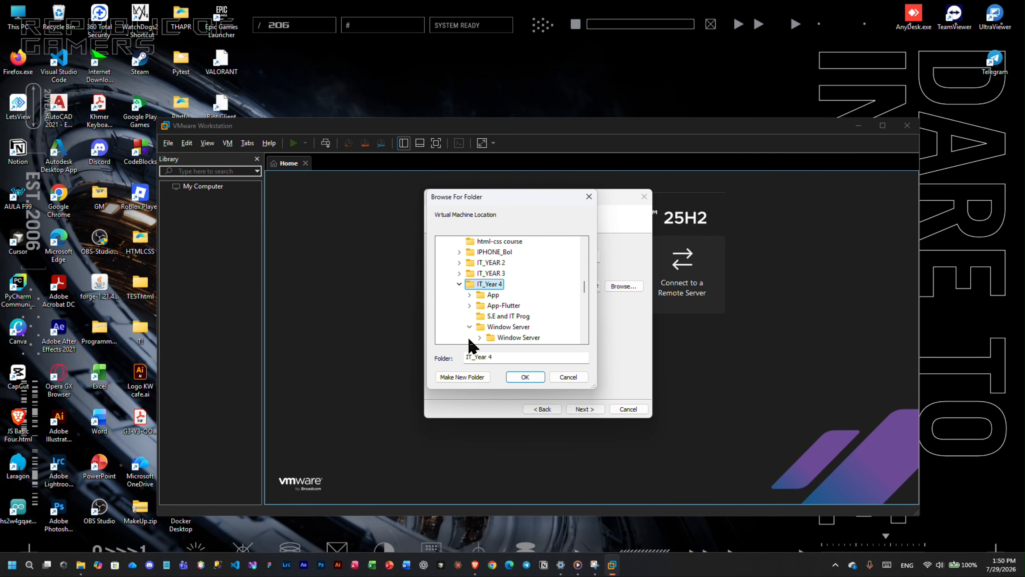
scroll(505, 340, down, 1)
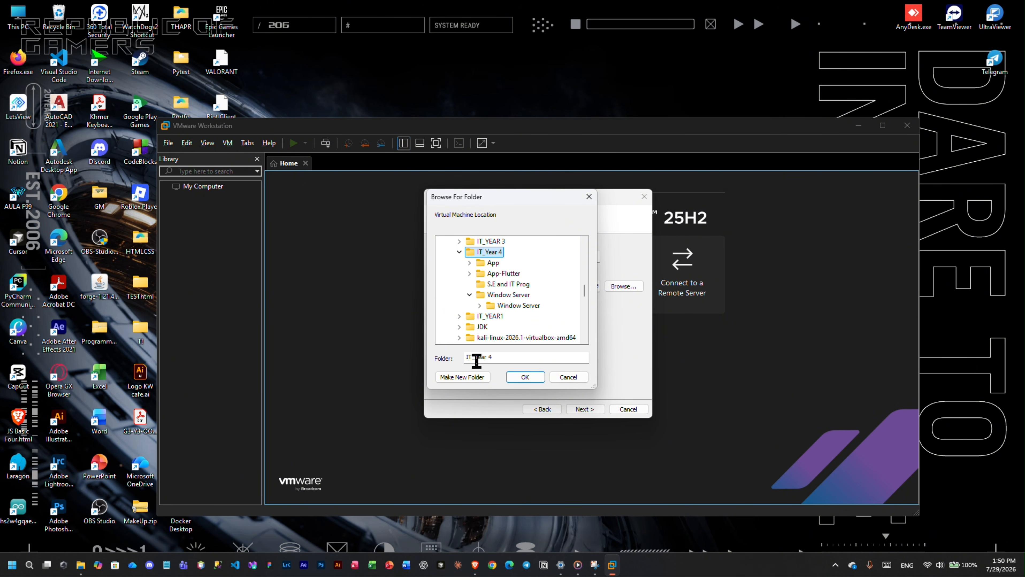
Step: Create a folder inside IT_Year 4, enter VMvare as its name, and confirm it as the virtual machine location
click(466, 380)
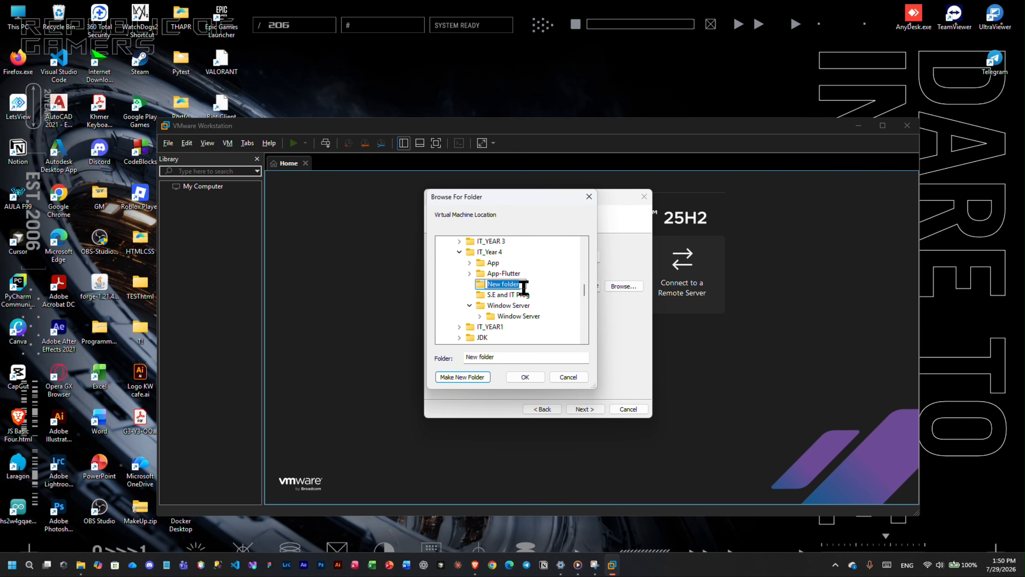
text(VMvare)
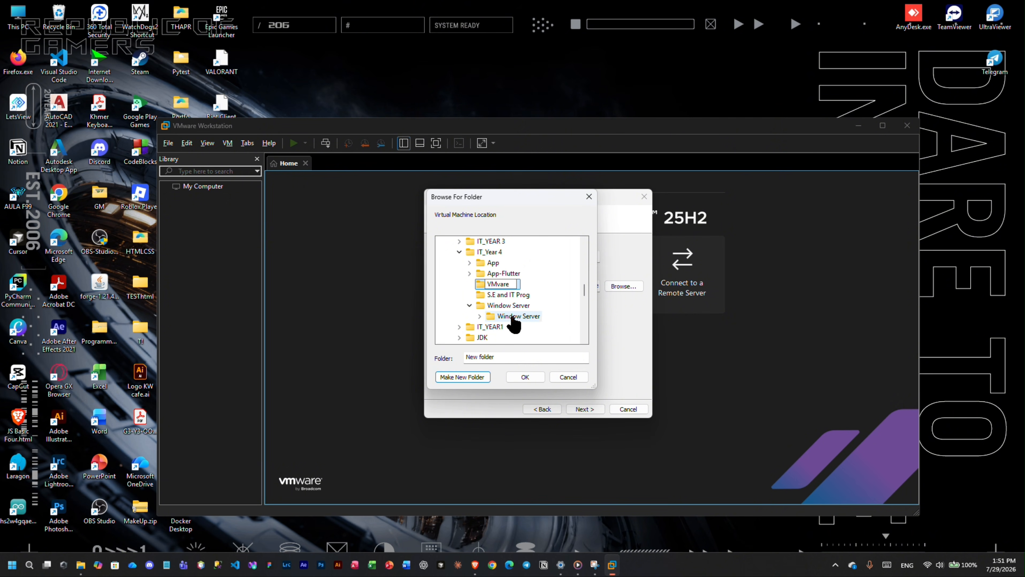
click(523, 380)
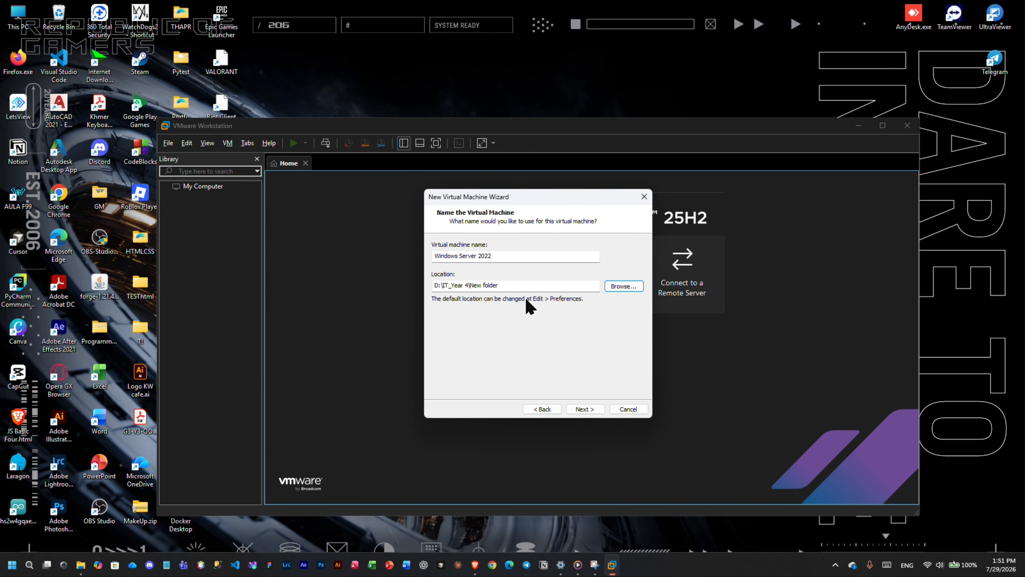
Step: Replace the default virtual machine name with E6_ followed by the person's first name
click(515, 288)
click(586, 410)
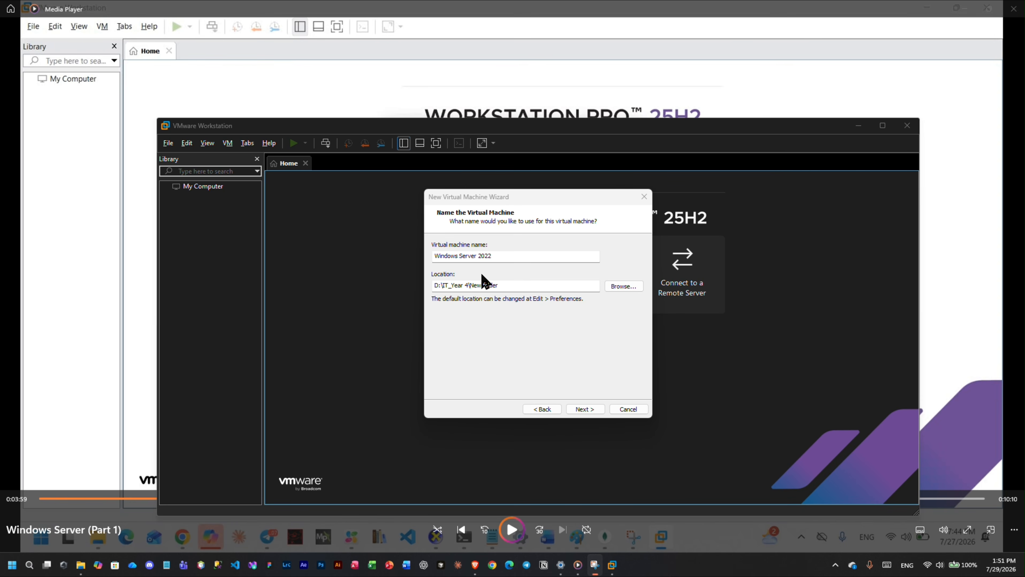
drag(529, 257, 398, 258)
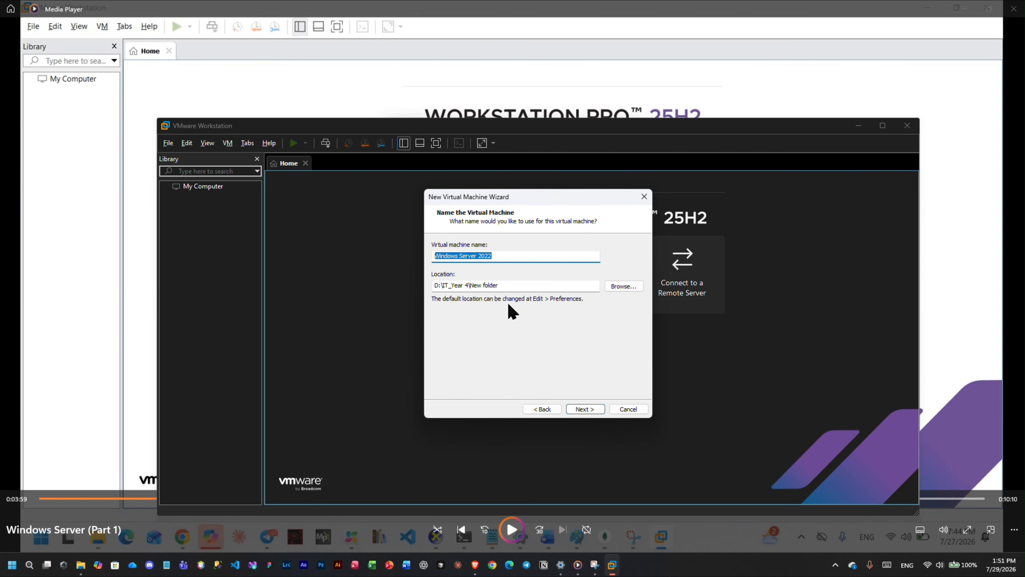
key(BackSpace)
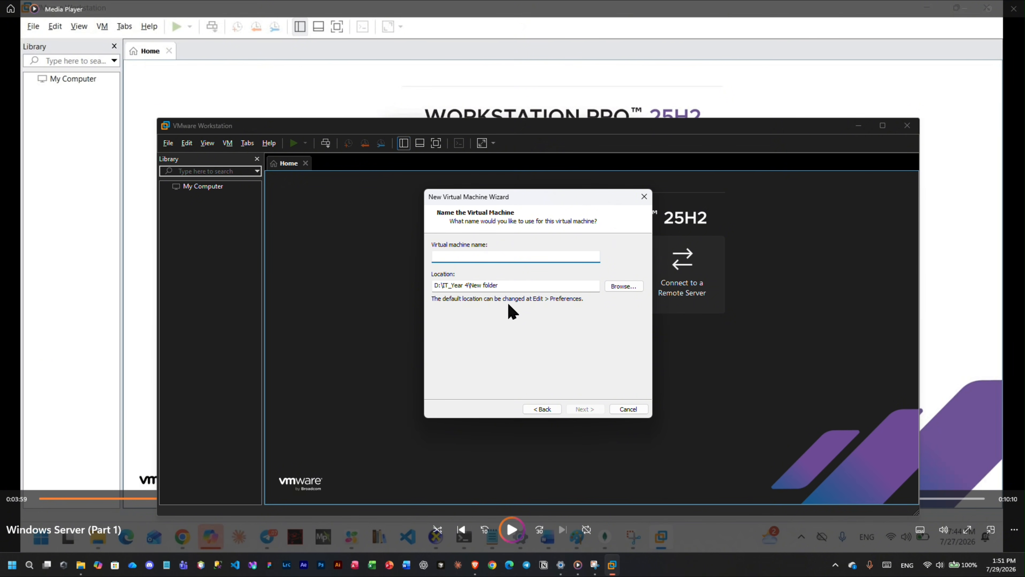
text(E6_Vibol)
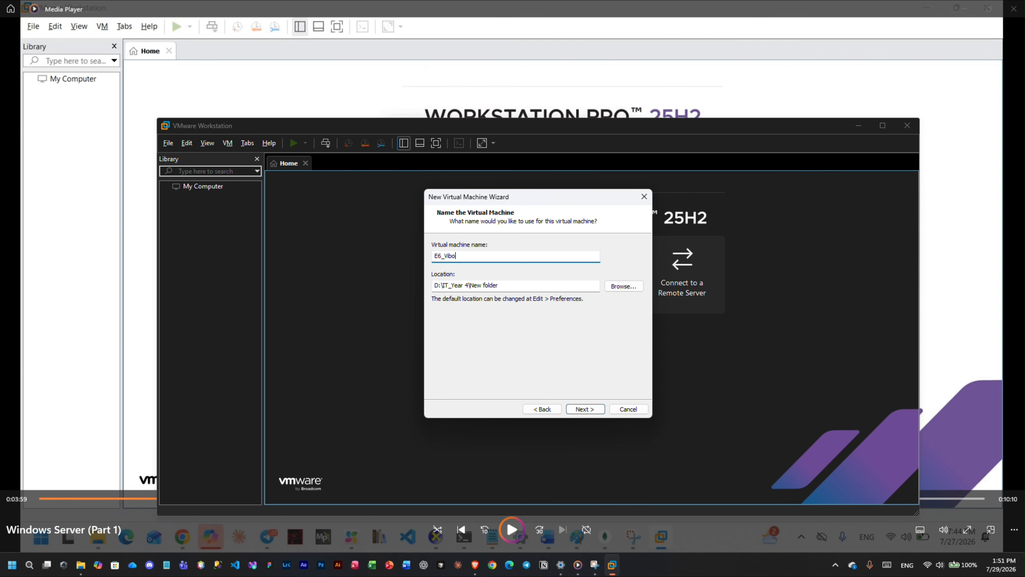
Step: Change the virtual machine location to the IT_Year 4 folder on the D: drive and continue to the disk capacity page
click(622, 288)
scroll(535, 320, down, 4)
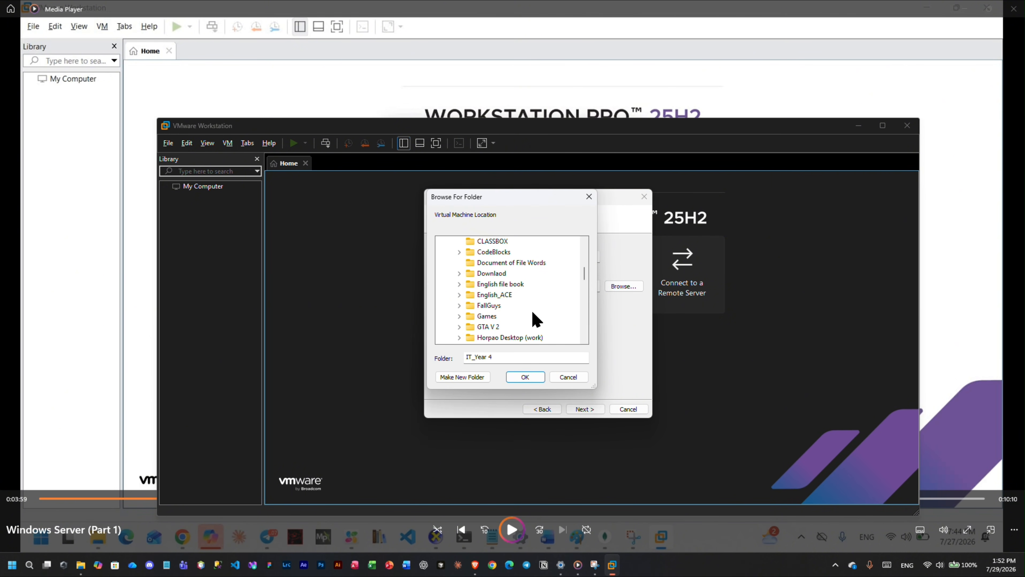
scroll(535, 320, down, 1)
click(534, 379)
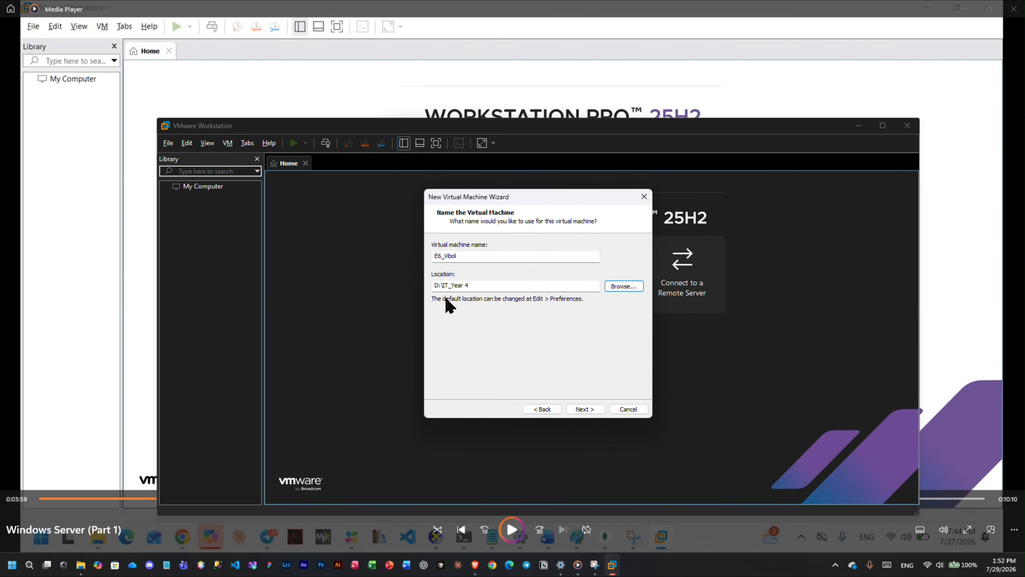
click(585, 410)
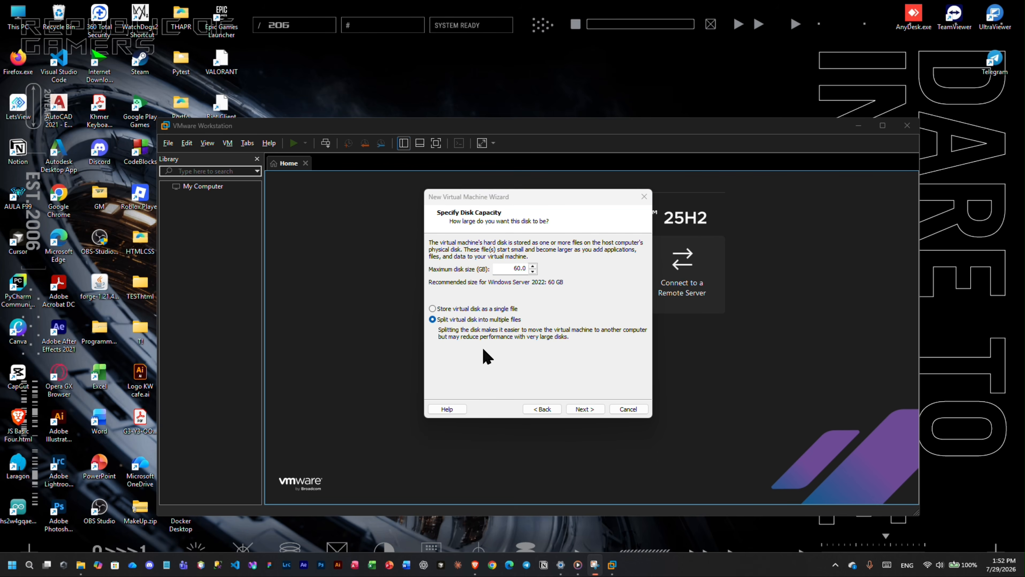
Step: Store the virtual disk as a single file with the 60 GB maximum size and continue to the settings summary
click(433, 319)
click(432, 309)
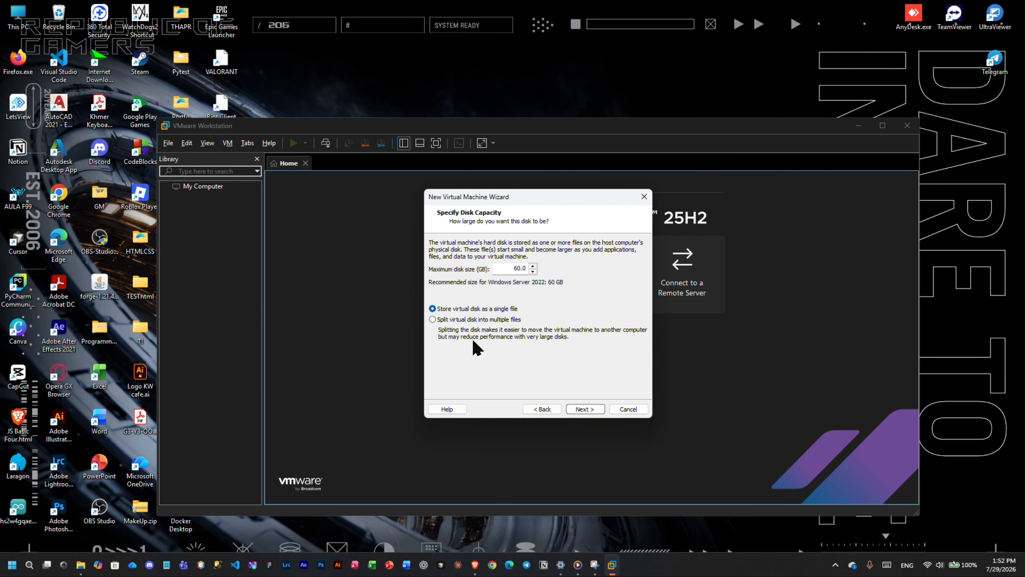
click(584, 409)
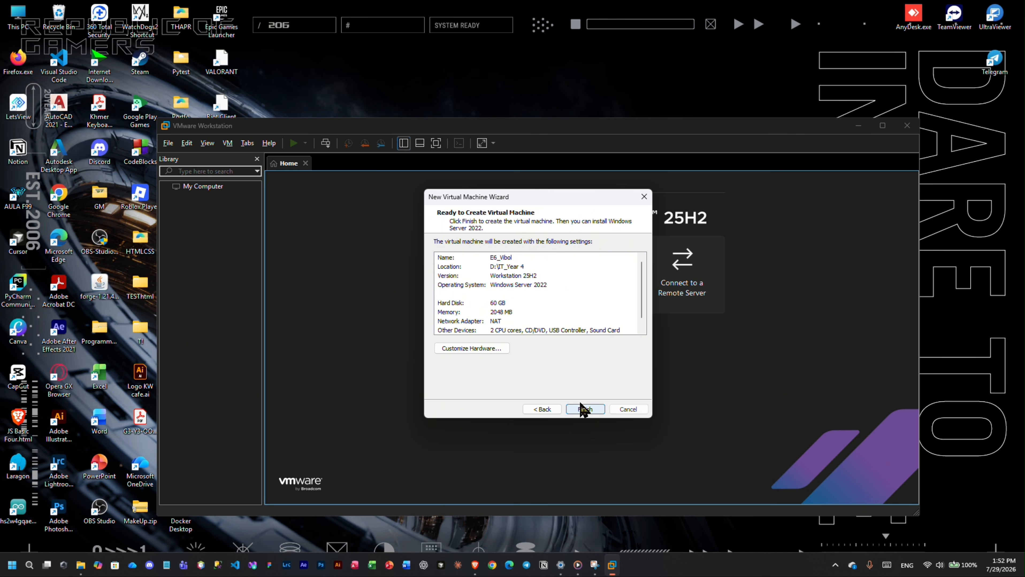
Step: Customize the virtual machine's hardware by setting its memory to 8 GB (8192 MB)
click(458, 25)
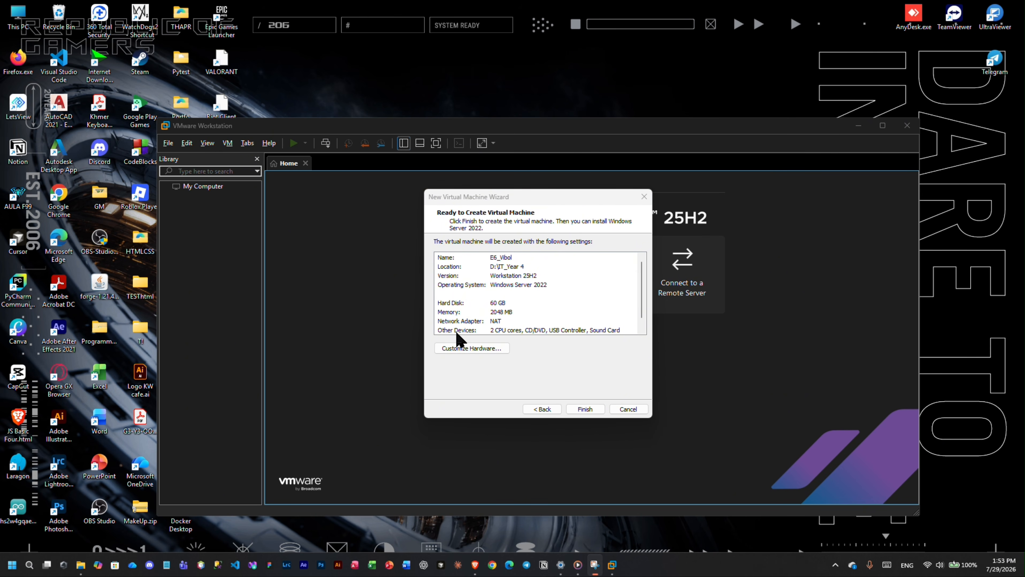
click(541, 359)
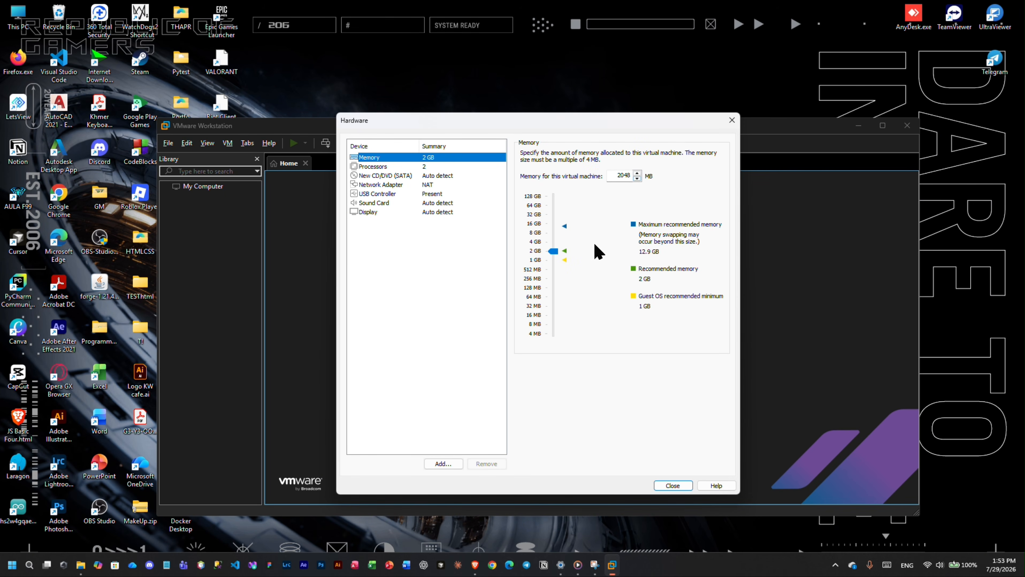
click(553, 242)
click(550, 233)
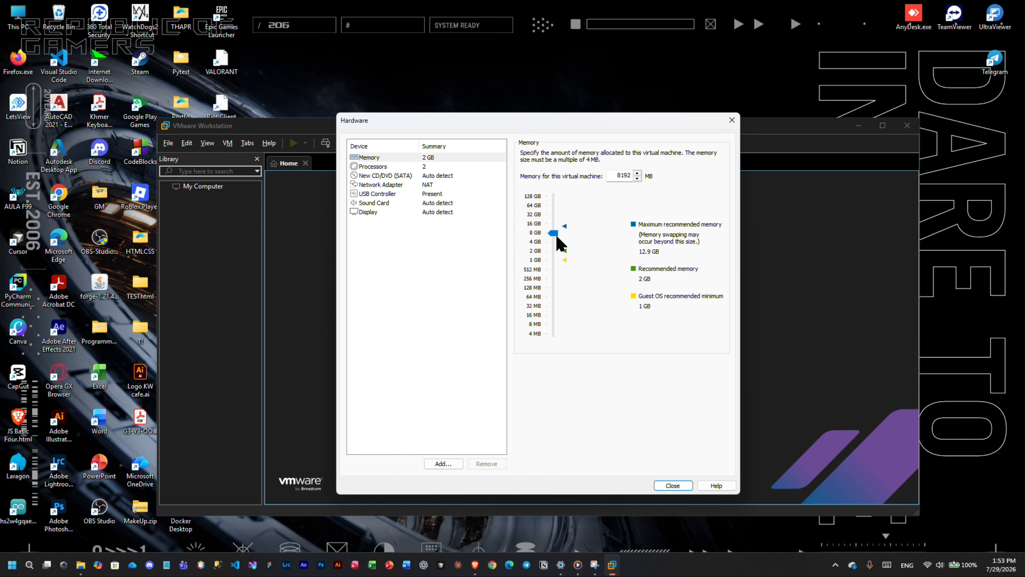
Step: Check the processor settings, set the CD/DVD (SATA) drive to use an ISO image file, and browse for the image
click(408, 170)
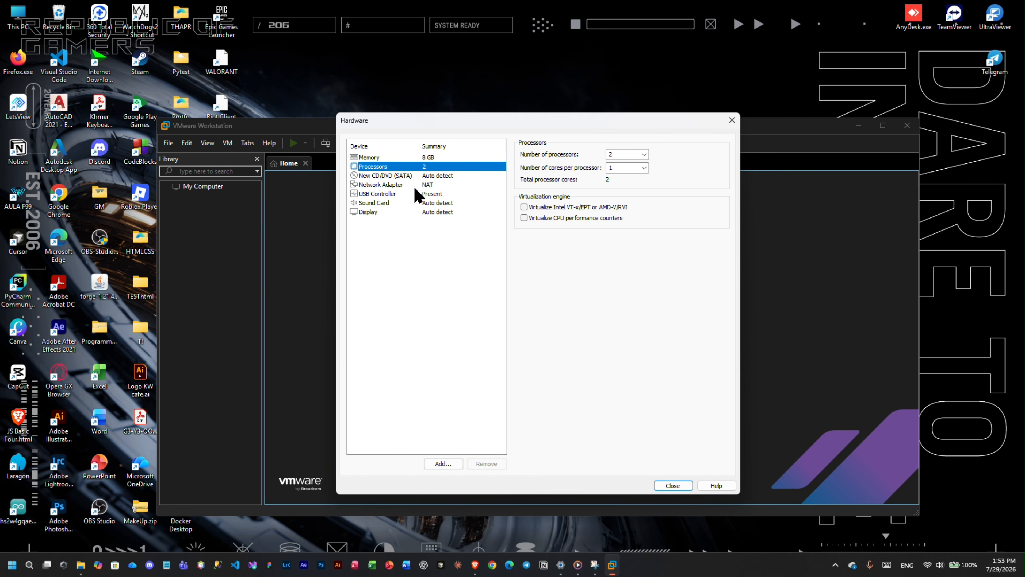
click(400, 177)
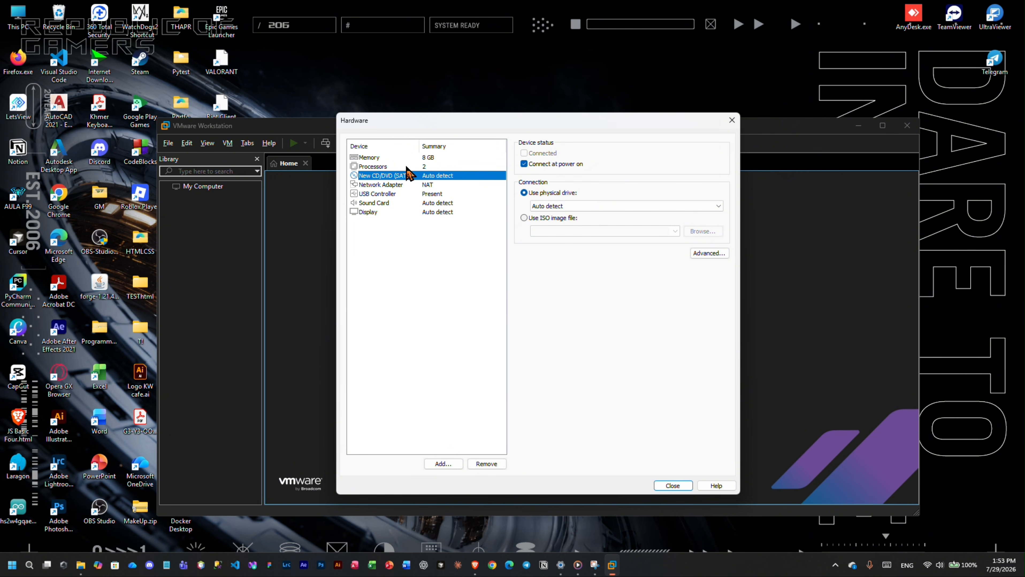
click(383, 168)
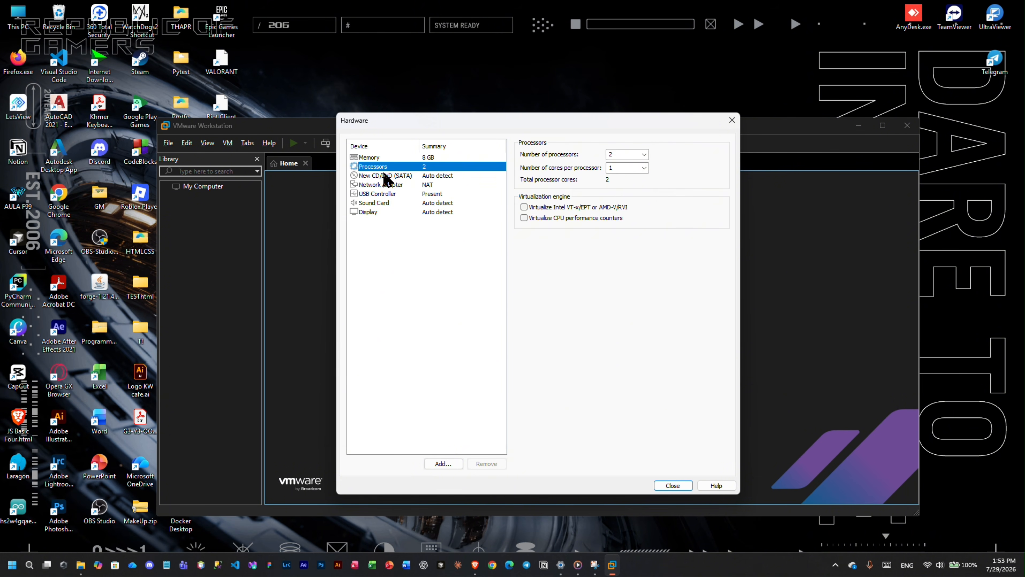
click(384, 177)
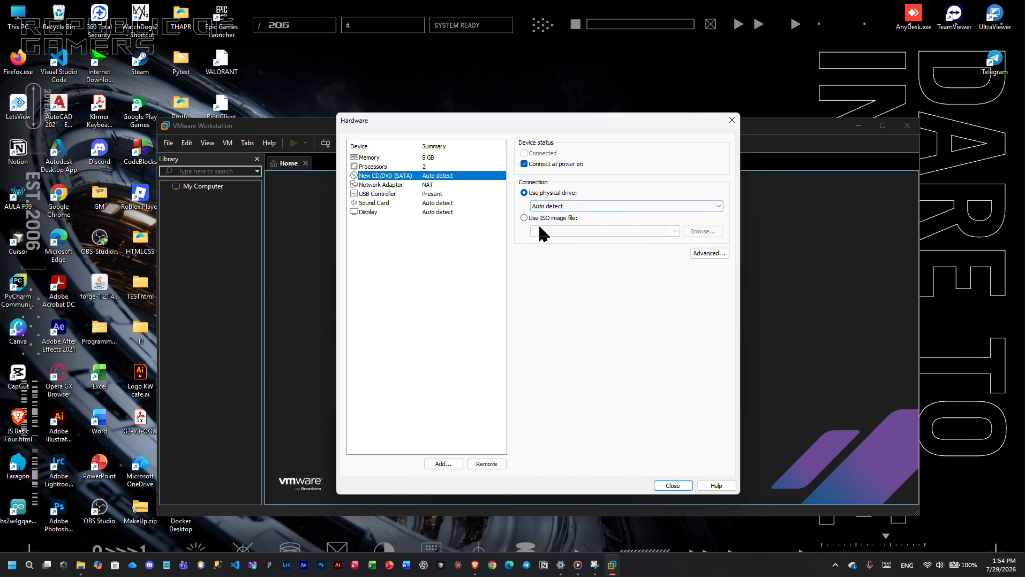
click(526, 218)
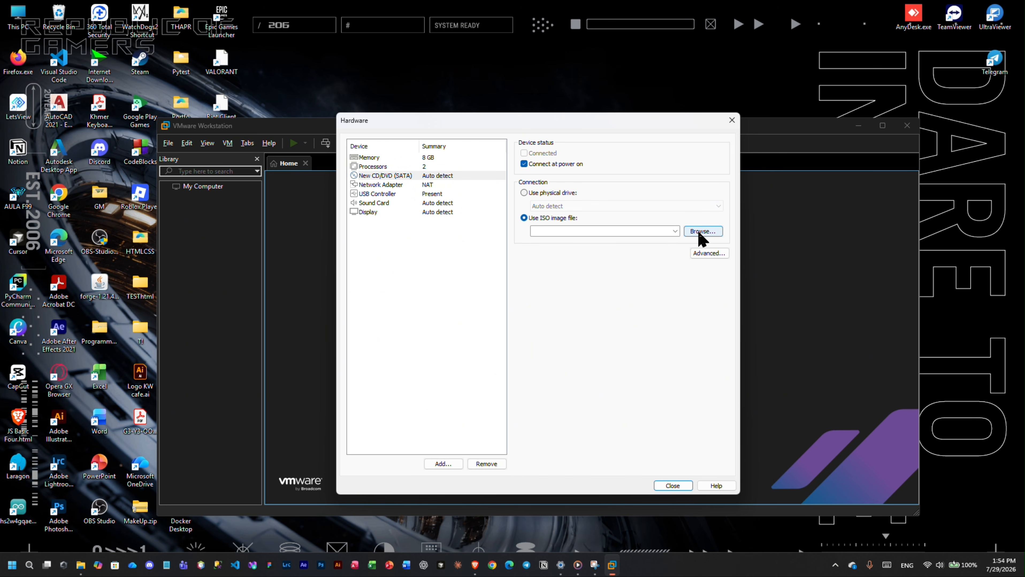
click(700, 233)
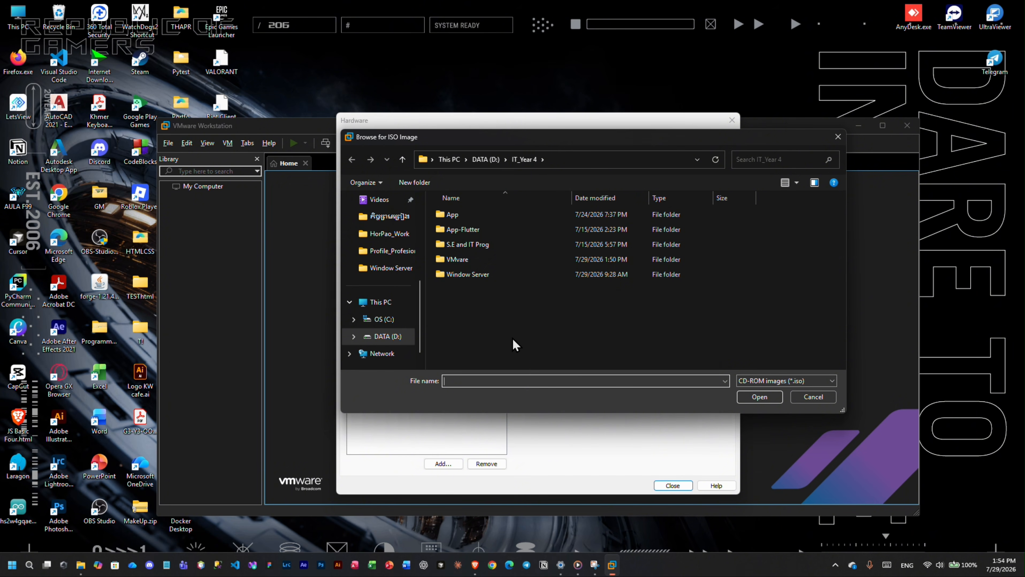
Step: Load Window SERVER_EVAL_2022 x64FRE_en-us.iso from the Window Server 2022 folder nested under IT_Year 4\Window Server
double_click(506, 276)
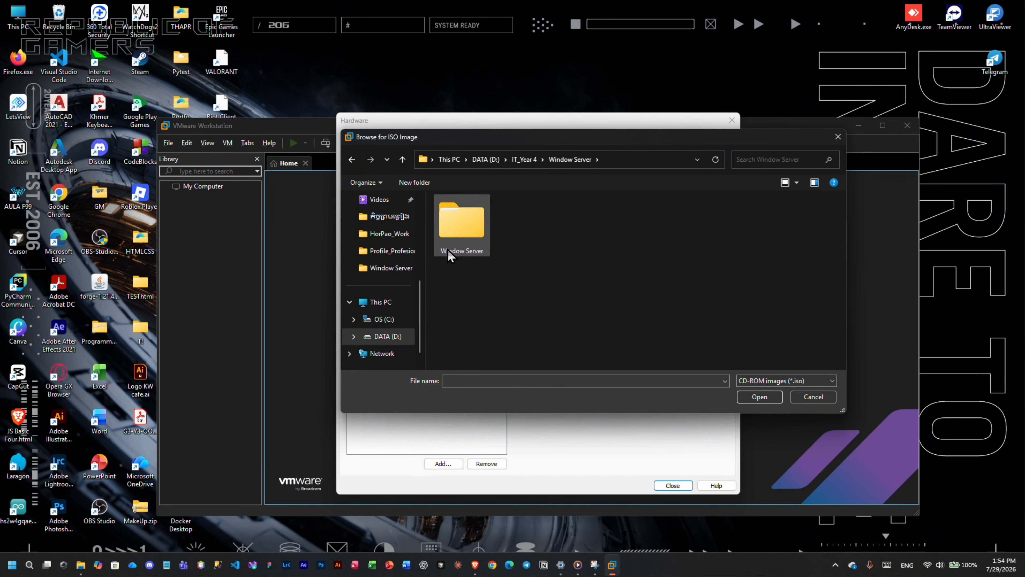
double_click(464, 233)
double_click(503, 217)
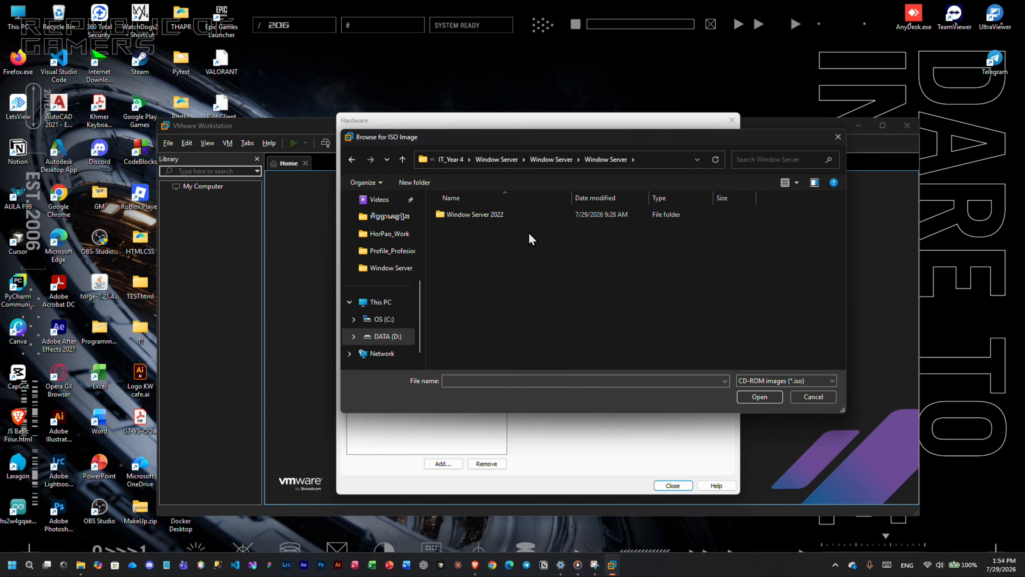
click(507, 217)
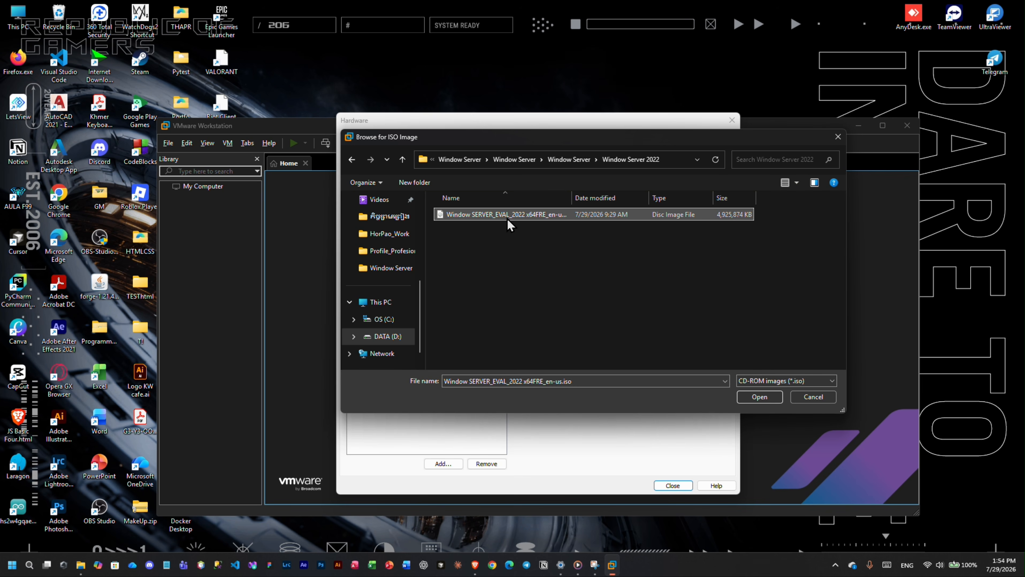
click(765, 396)
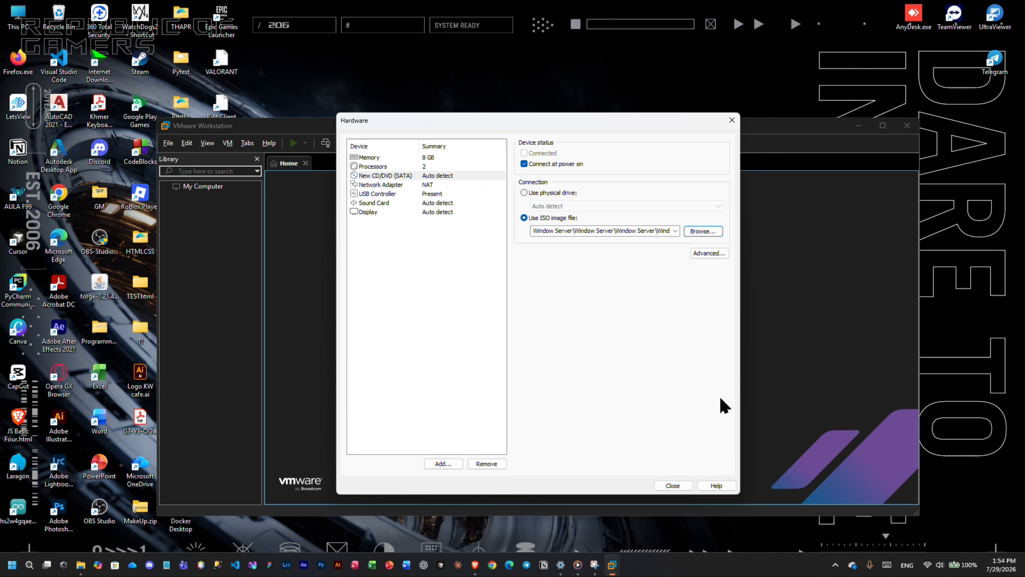
Step: Close the hardware settings and finish creating the virtual machine
click(458, 22)
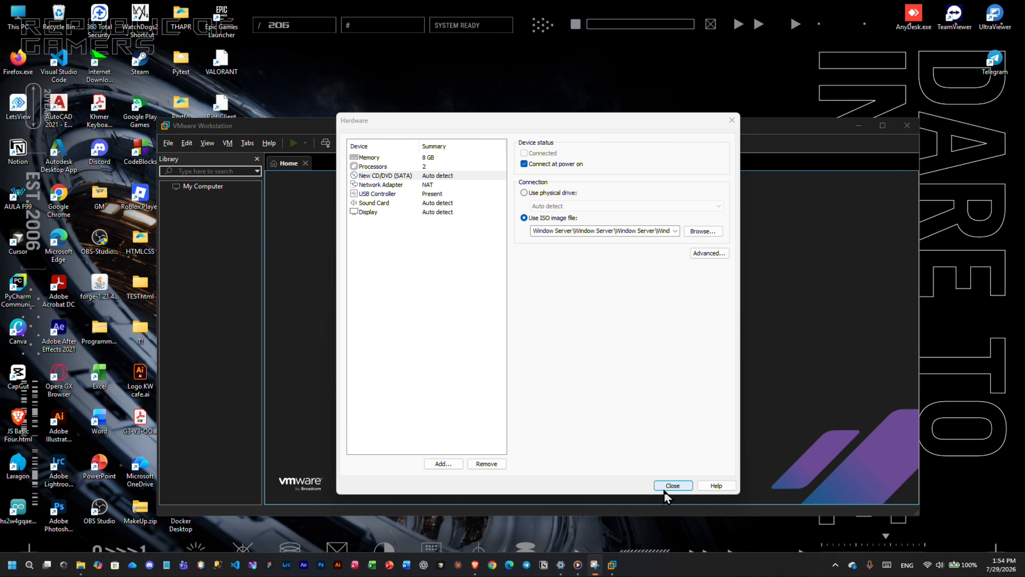
click(680, 487)
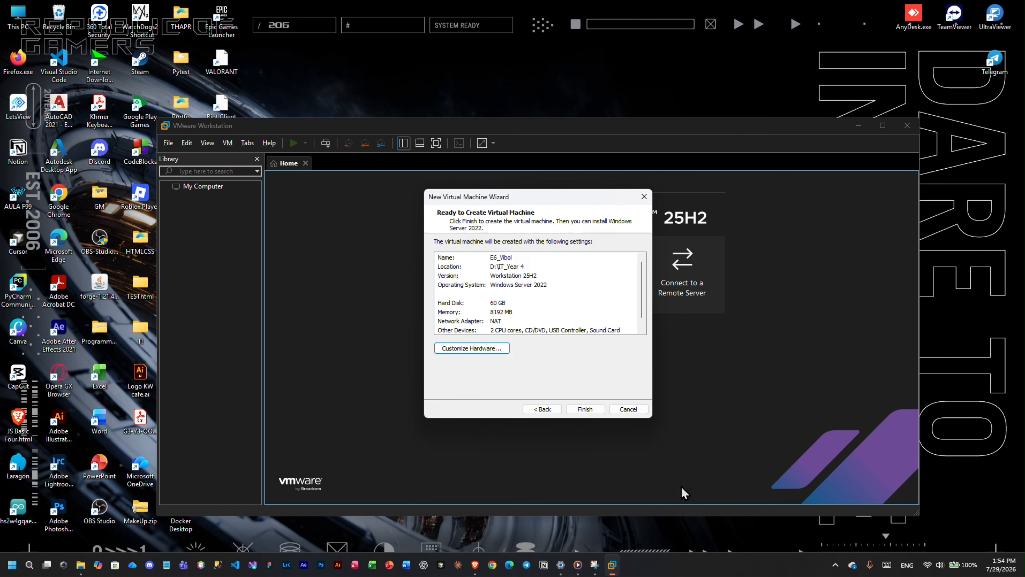
click(586, 410)
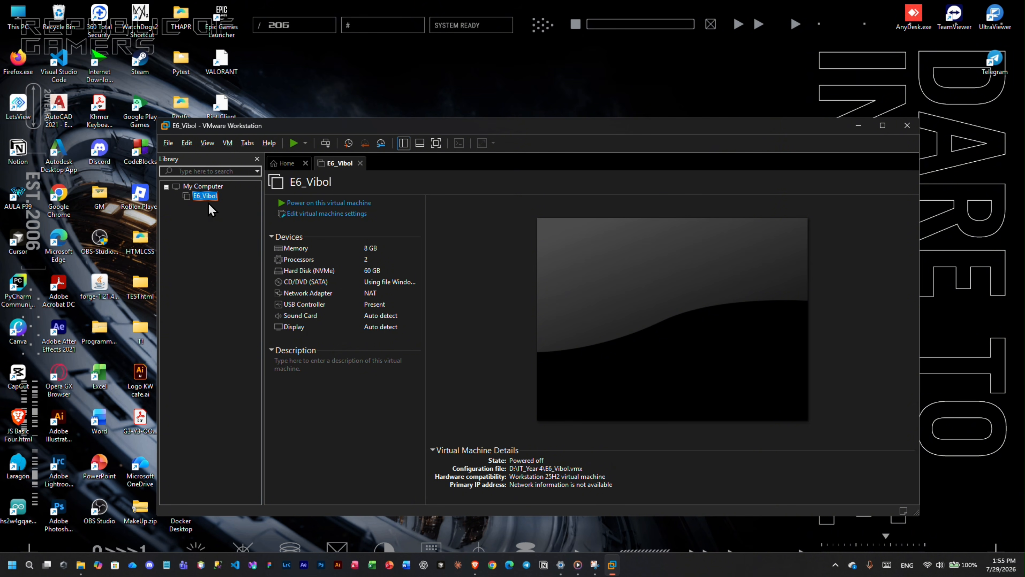
Step: Power on the new virtual machine and dismiss the side channel mitigations and removable devices hints
click(455, 30)
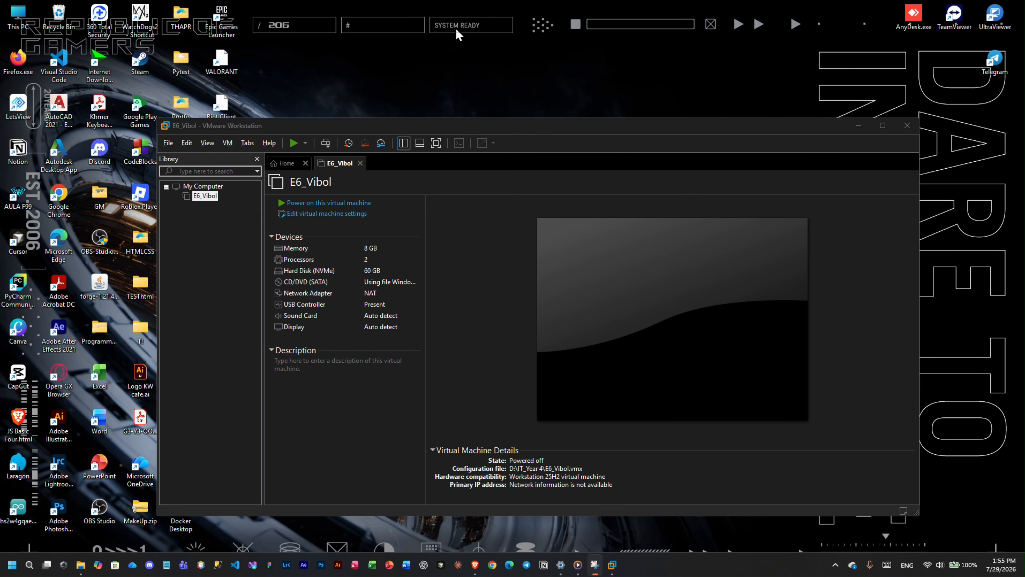
click(293, 204)
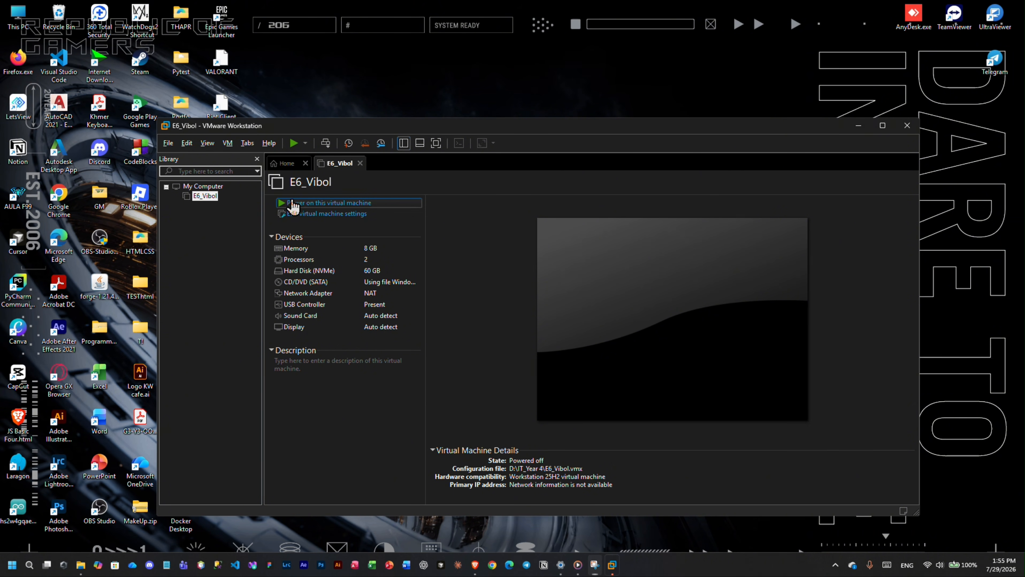
click(293, 204)
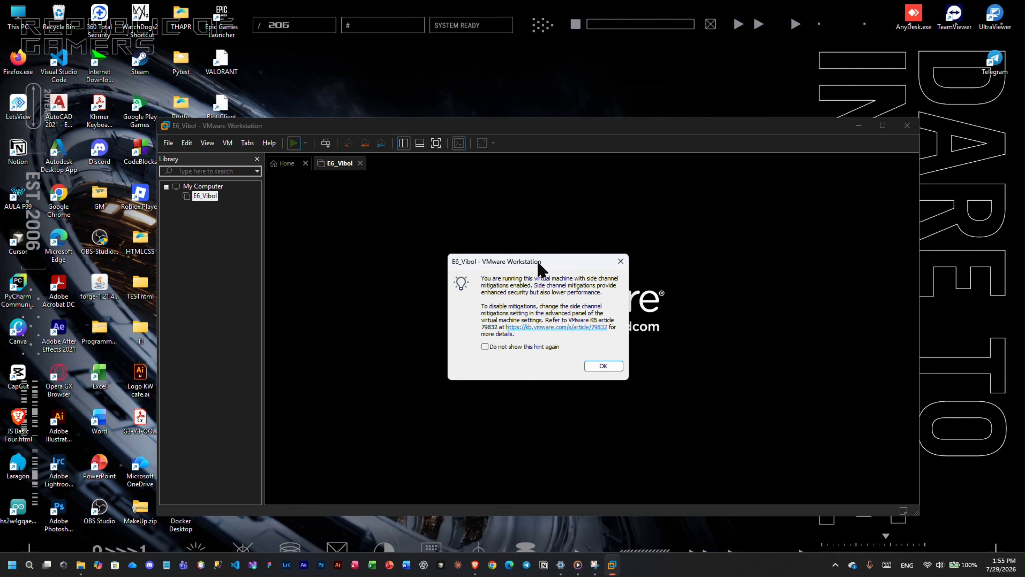
click(602, 367)
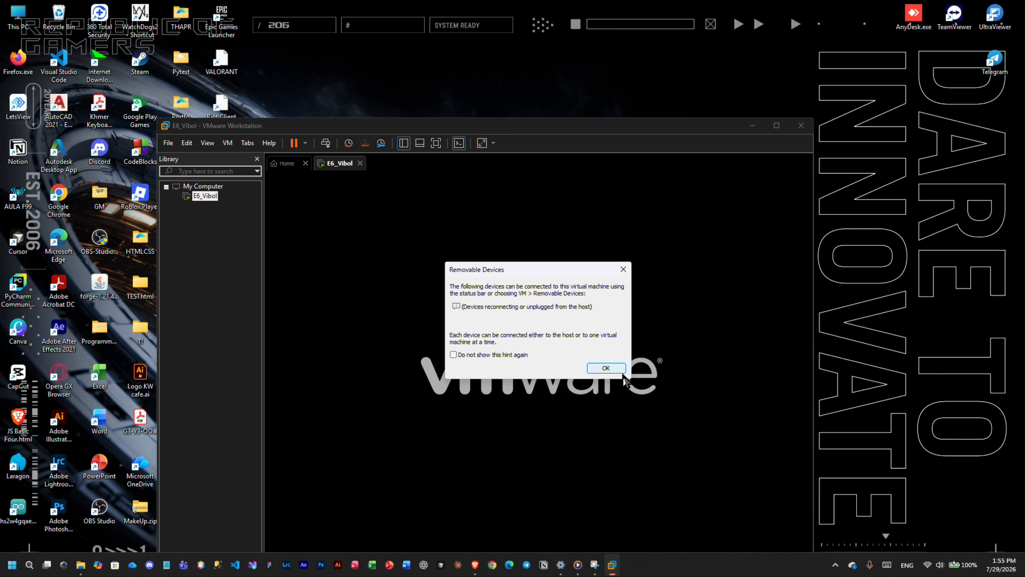
click(605, 369)
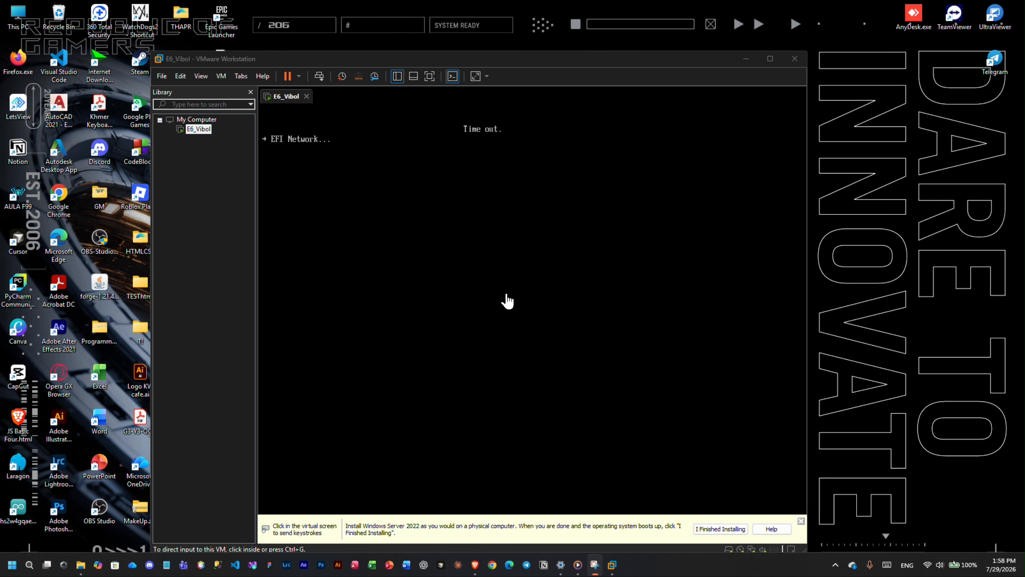
Step: Direct mouse and keyboard input into the virtual machine's screen, and release it back to the host
click(392, 170)
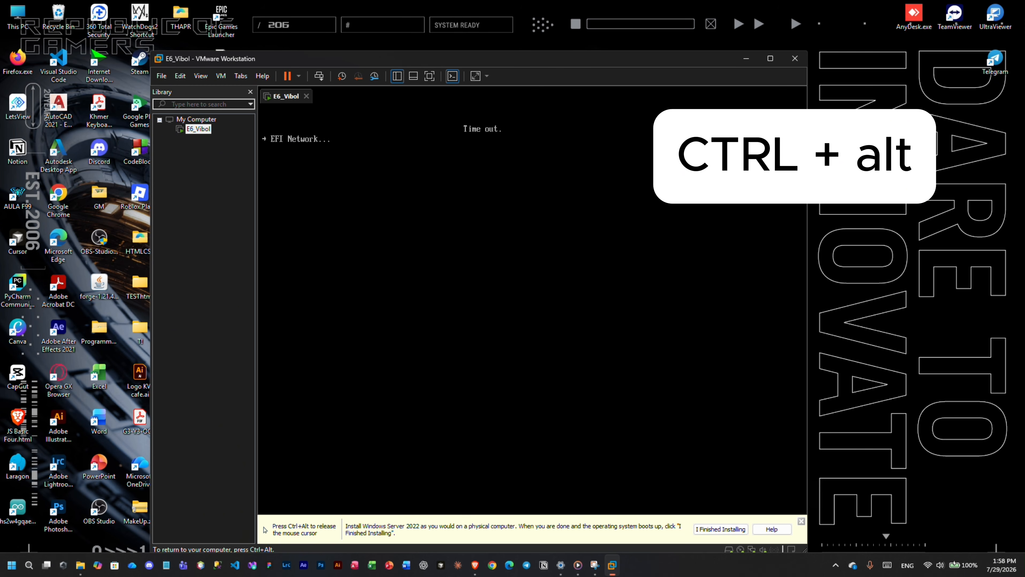
key(ctrl+alt)
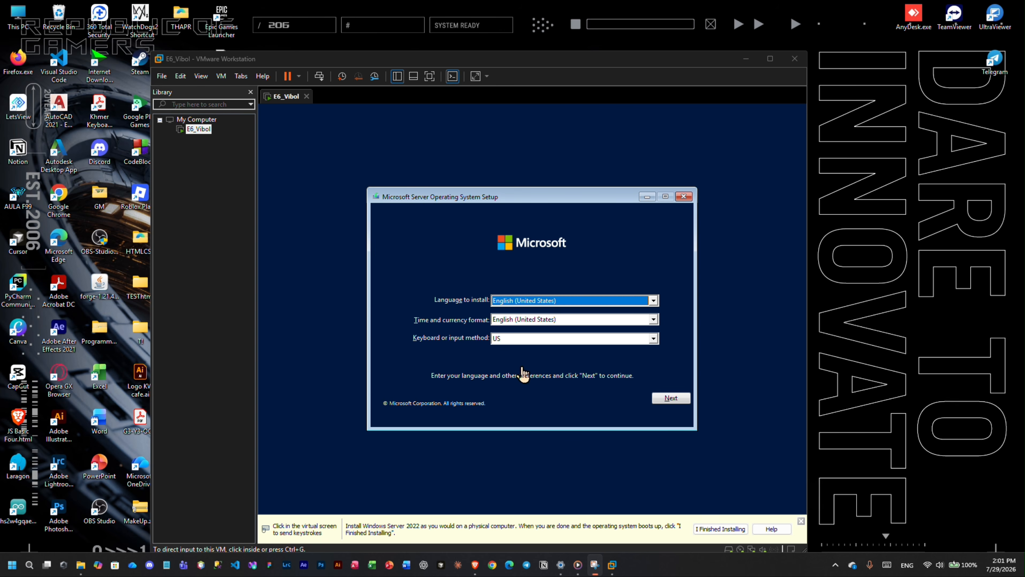
Step: Accept English (United States) and the US keyboard in the server setup, and start the installation
click(675, 400)
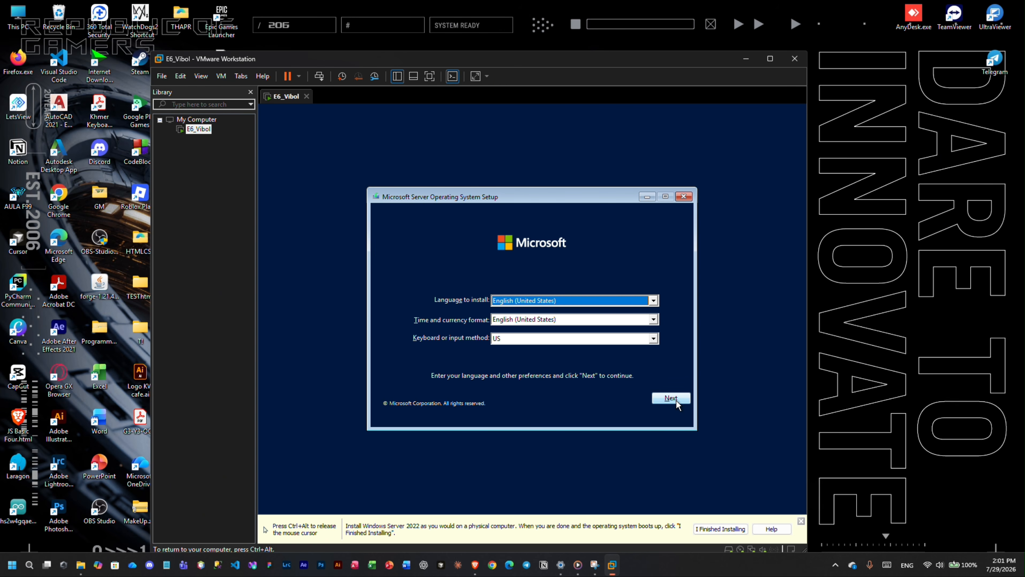
click(676, 400)
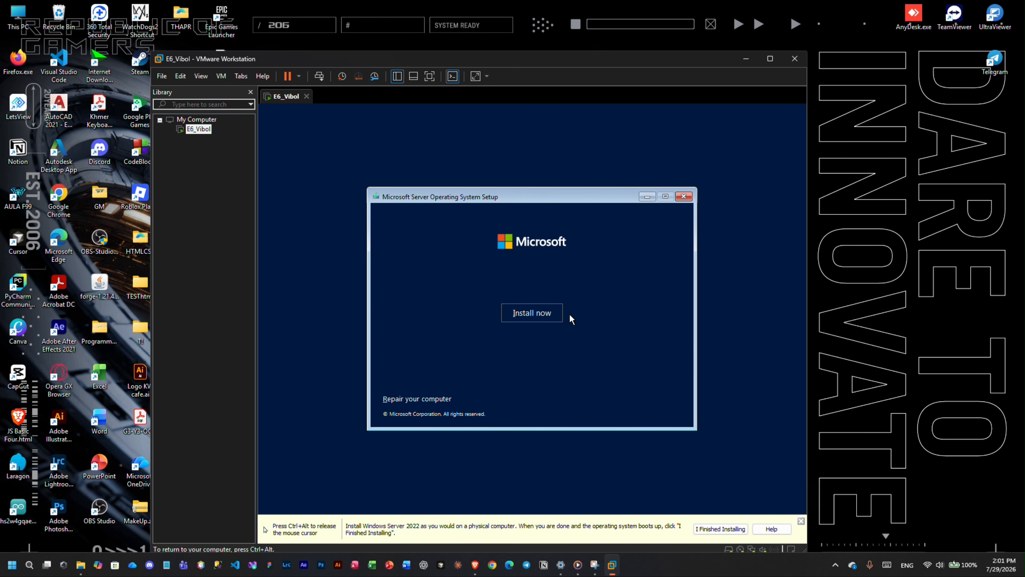
click(536, 319)
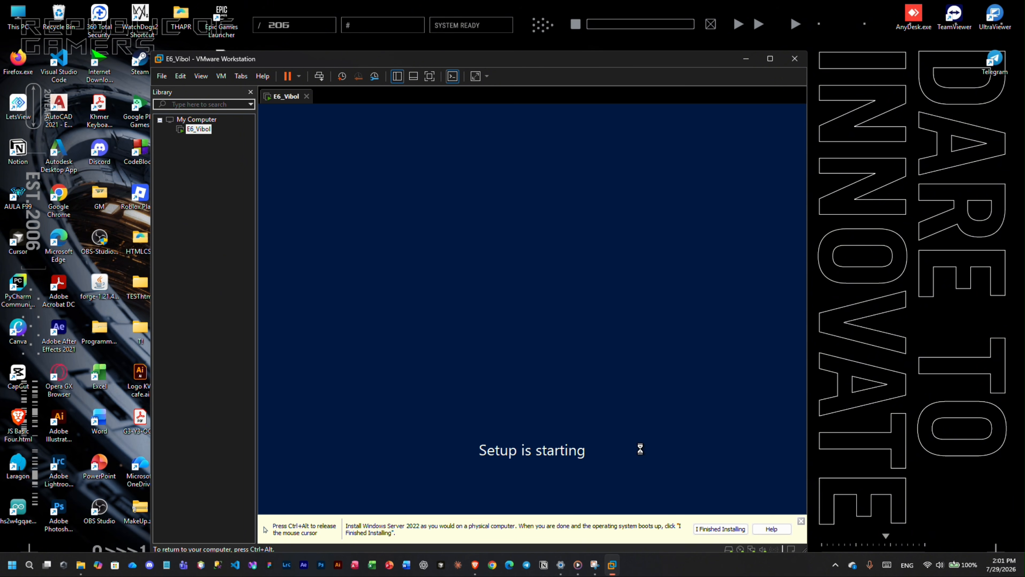
Step: Choose Windows Server 2022 Standard Evaluation (Desktop Experience) as the operating system to install and continue
key(ctrl+alt)
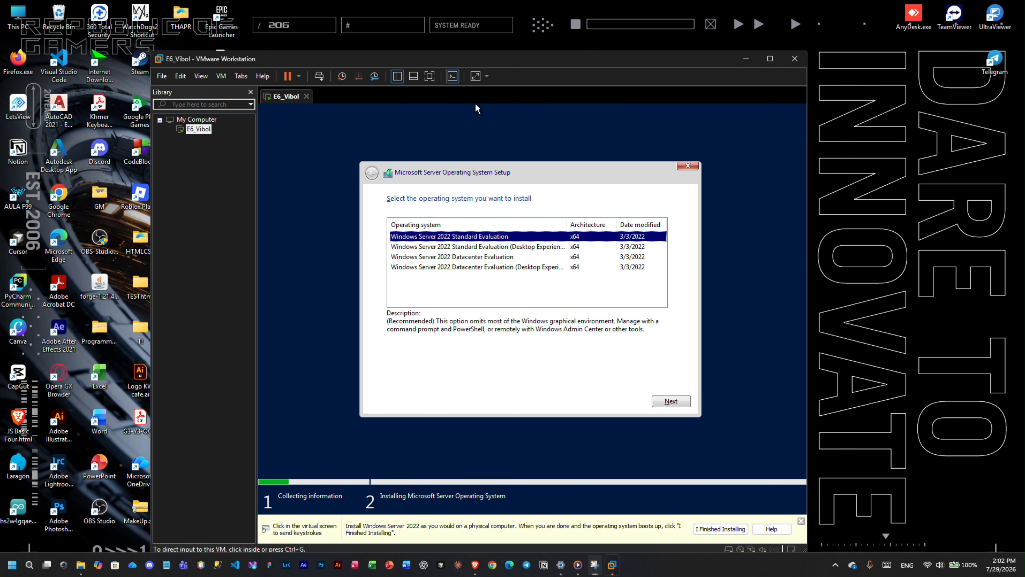
click(474, 103)
click(494, 247)
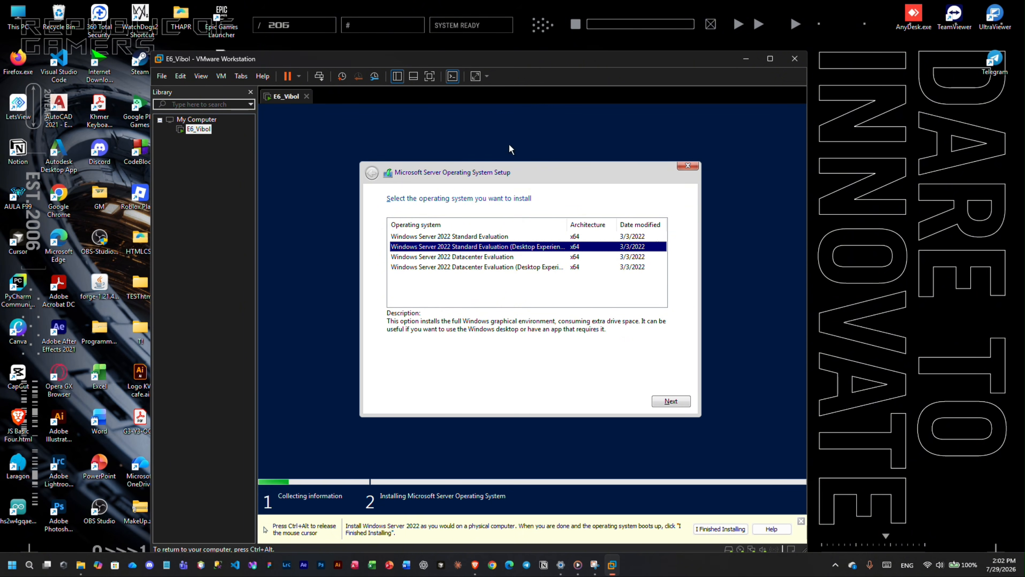
key(ctrl+alt)
click(450, 32)
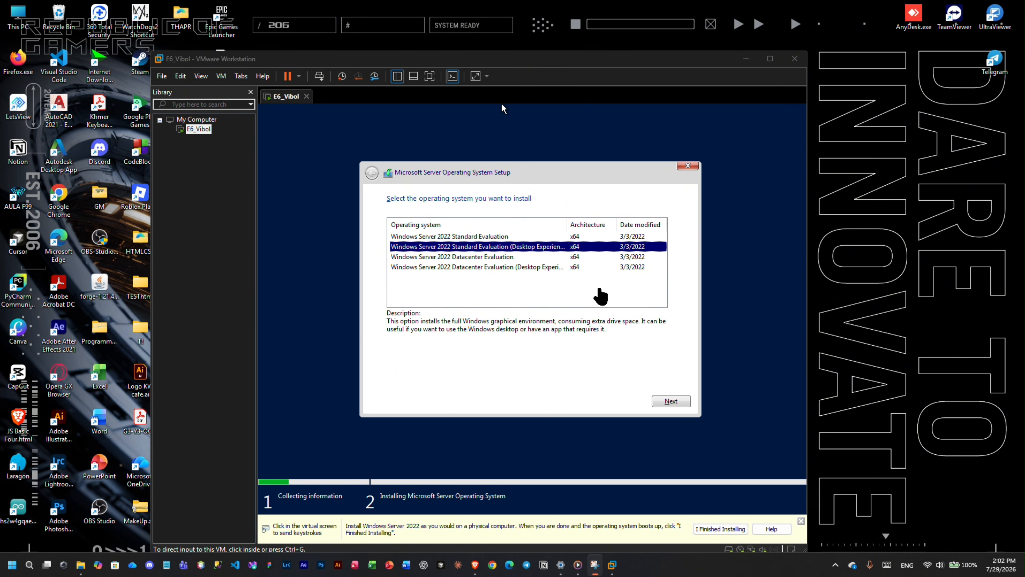
click(647, 411)
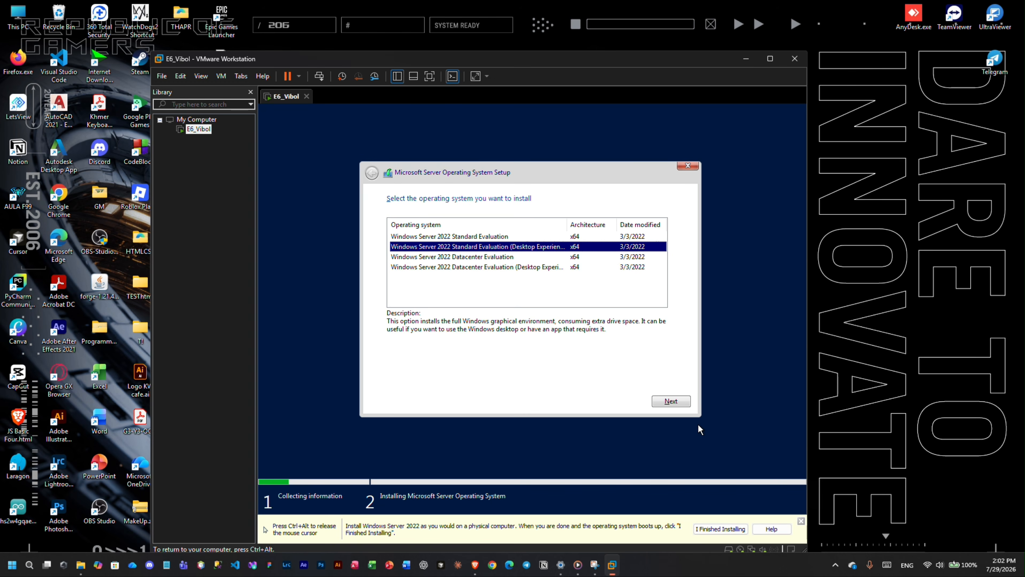
click(663, 403)
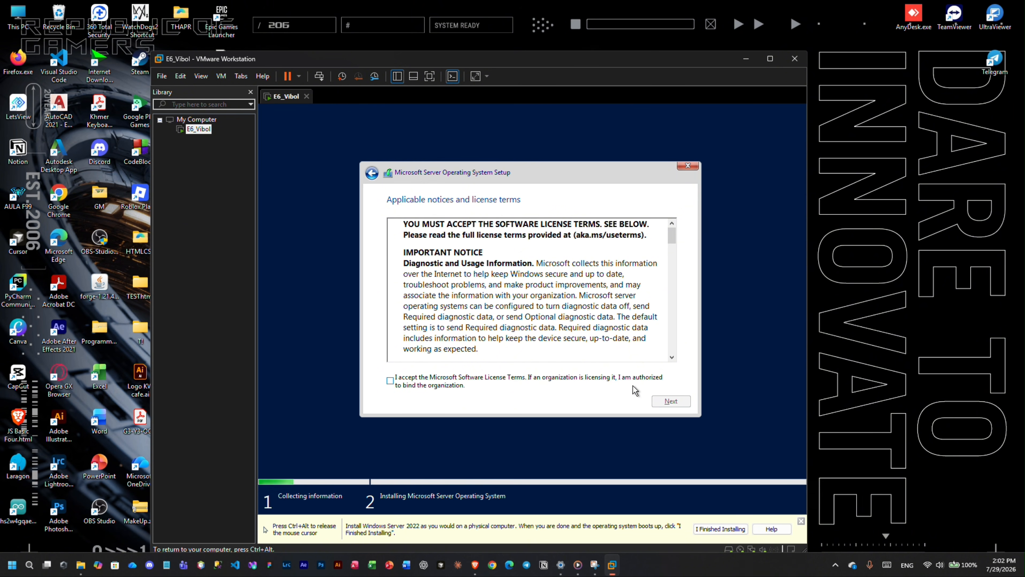
Step: Accept the Microsoft Software License Terms, look through their text, and continue the setup
click(390, 381)
scroll(521, 356, down, 10)
scroll(521, 356, down, 5)
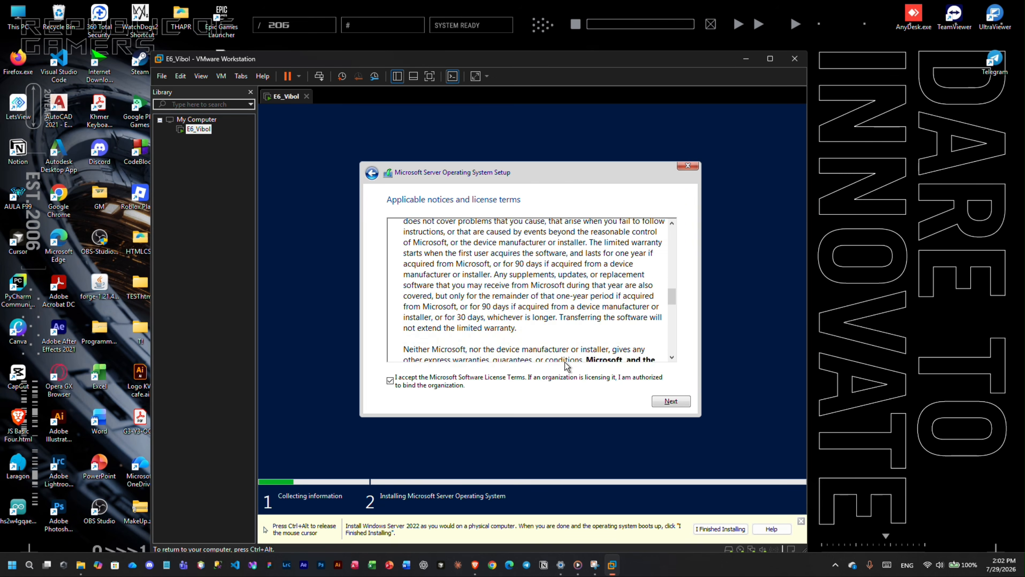
click(670, 401)
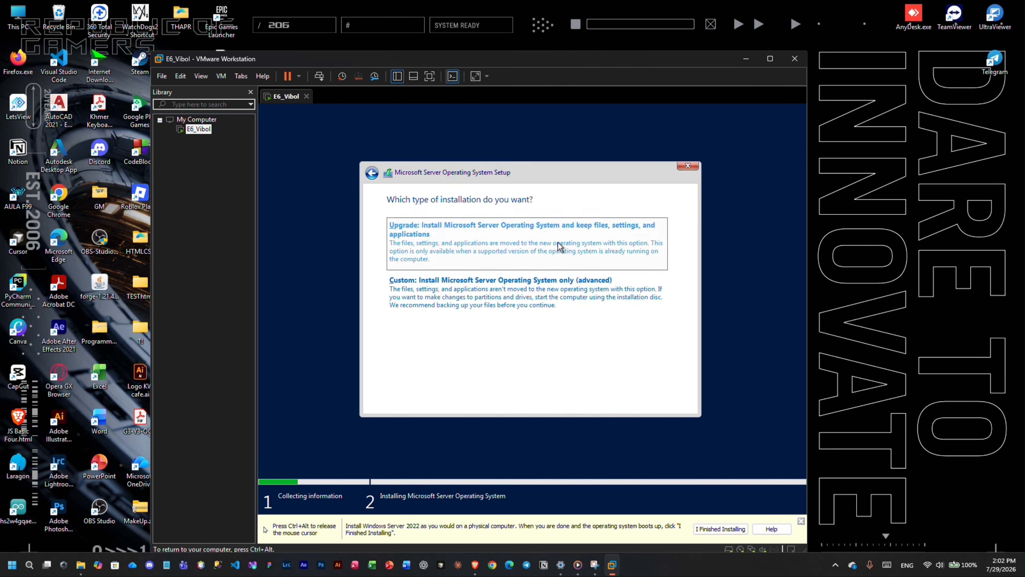
Step: Choose the custom installation of Microsoft Server Operating System only (advanced)
key(ctrl+alt)
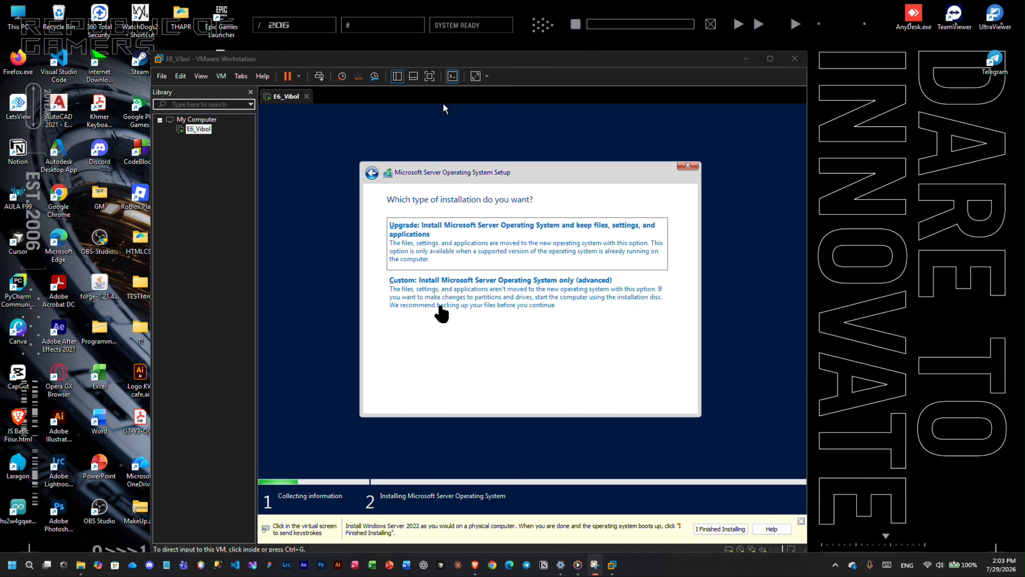
click(442, 107)
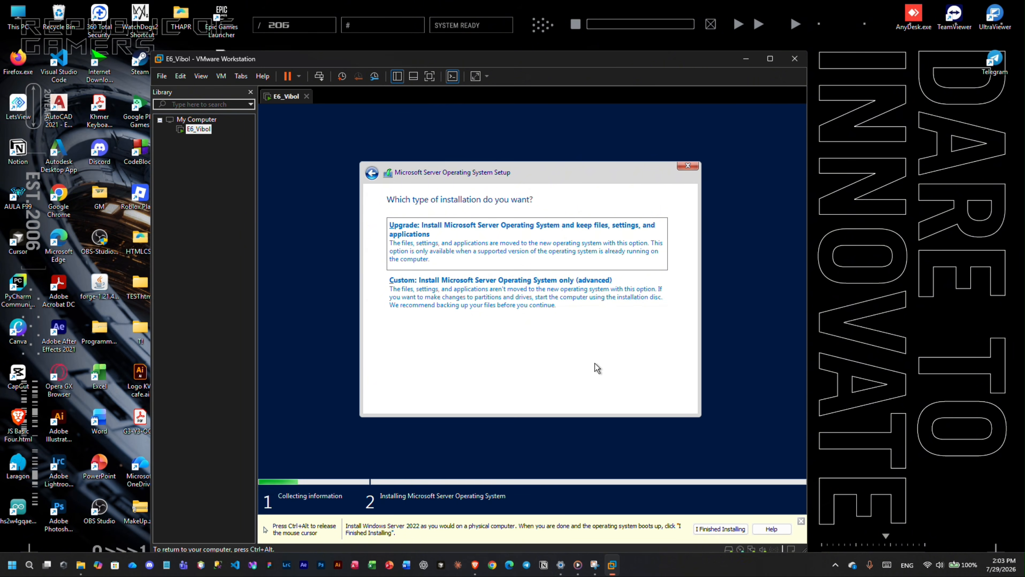
click(474, 283)
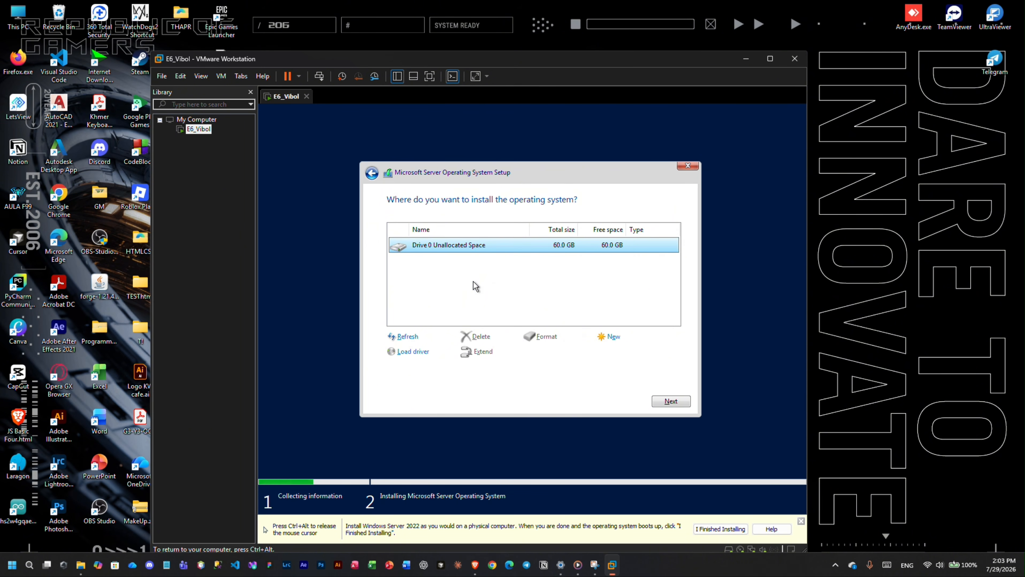
Step: Start installing the operating system on the unallocated space of Drive 0
key(ctrl+alt)
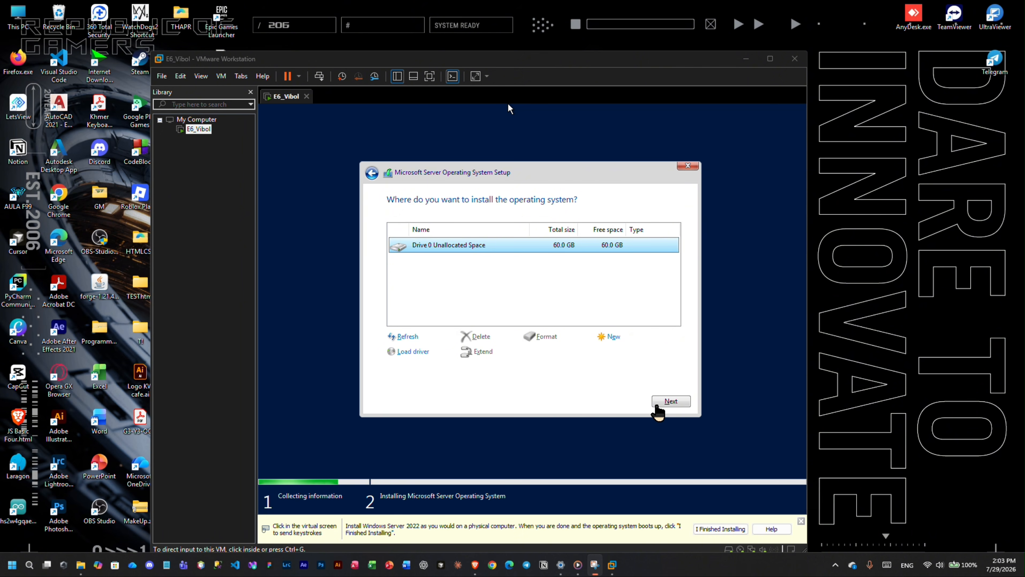
click(661, 411)
click(672, 404)
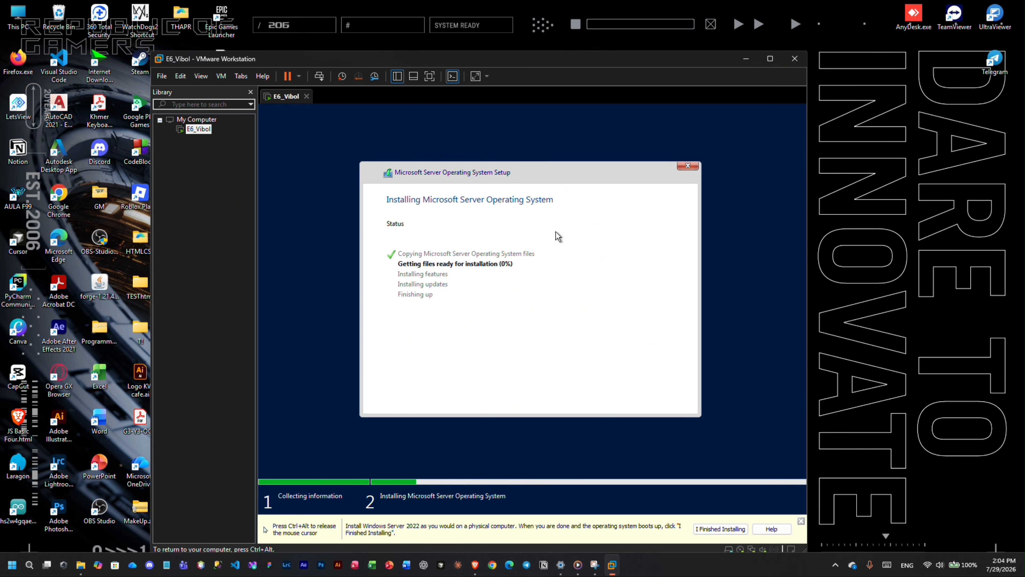
Step: Enter and confirm a password for the built-in administrator account and finish customizing the settings
key(ctrl+alt)
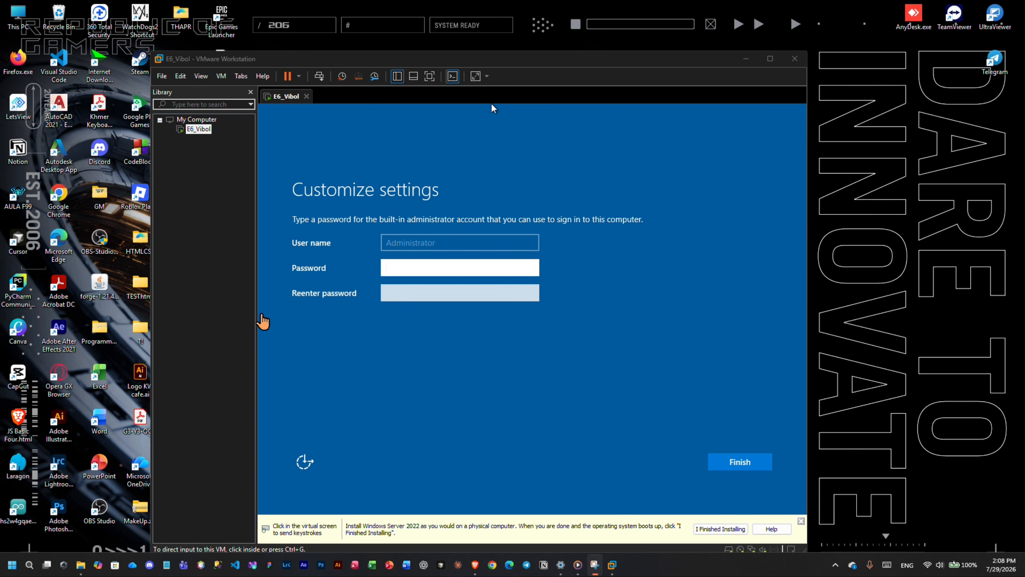
click(390, 268)
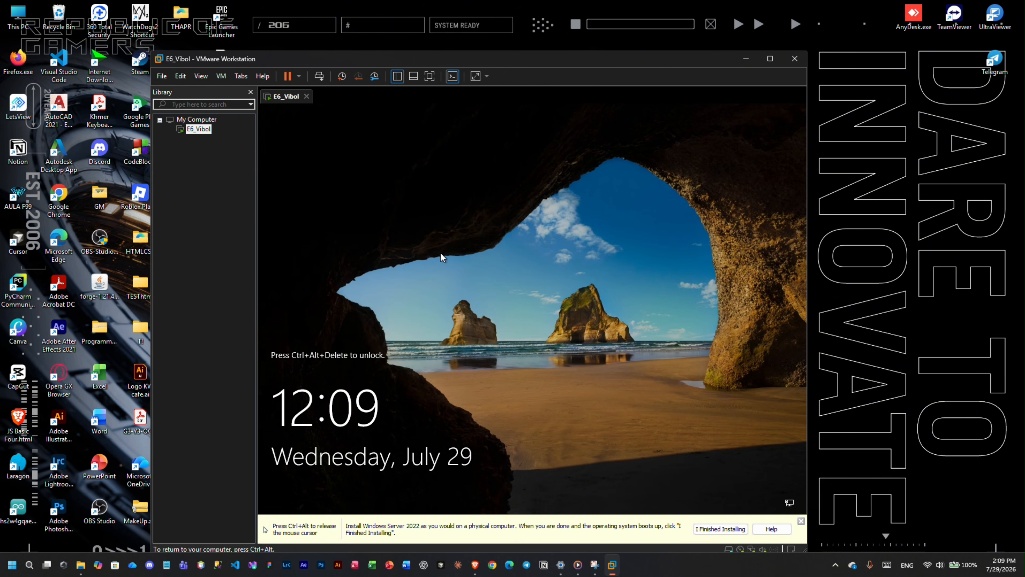
Step: Return input to the host, mark the operating system installation as finished, and maximize the Workstation window
key(ctrl+alt)
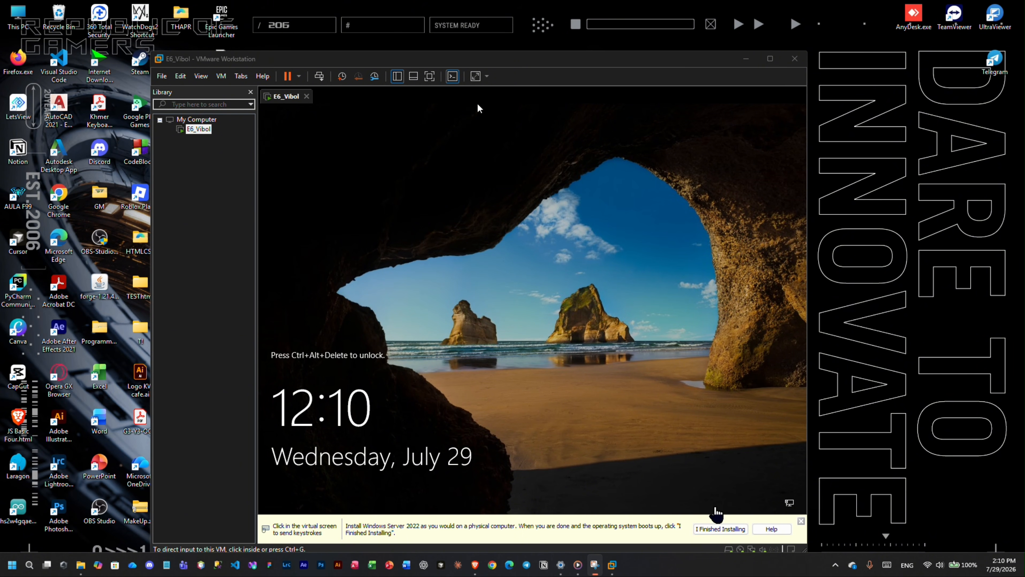
click(719, 530)
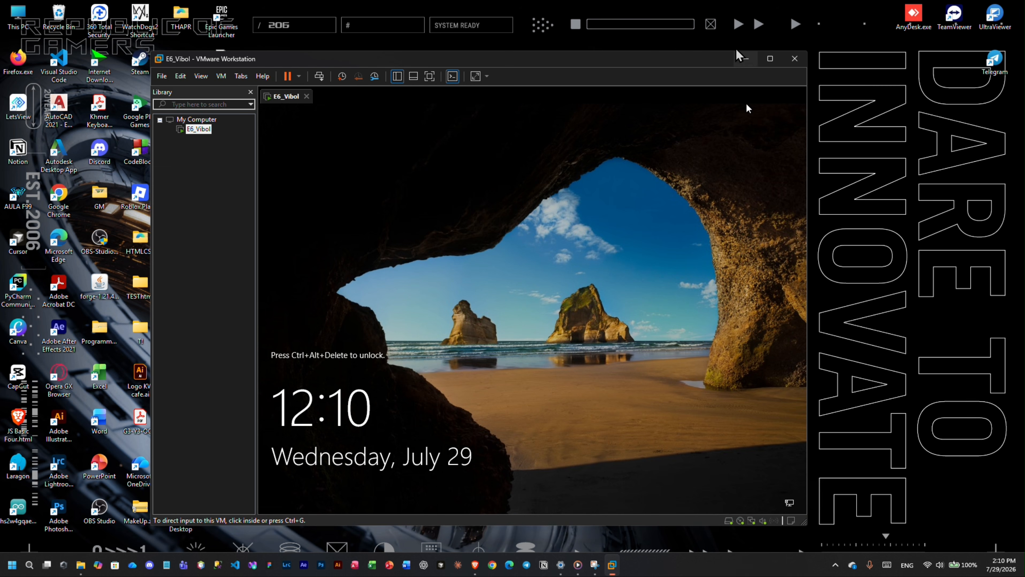
click(773, 61)
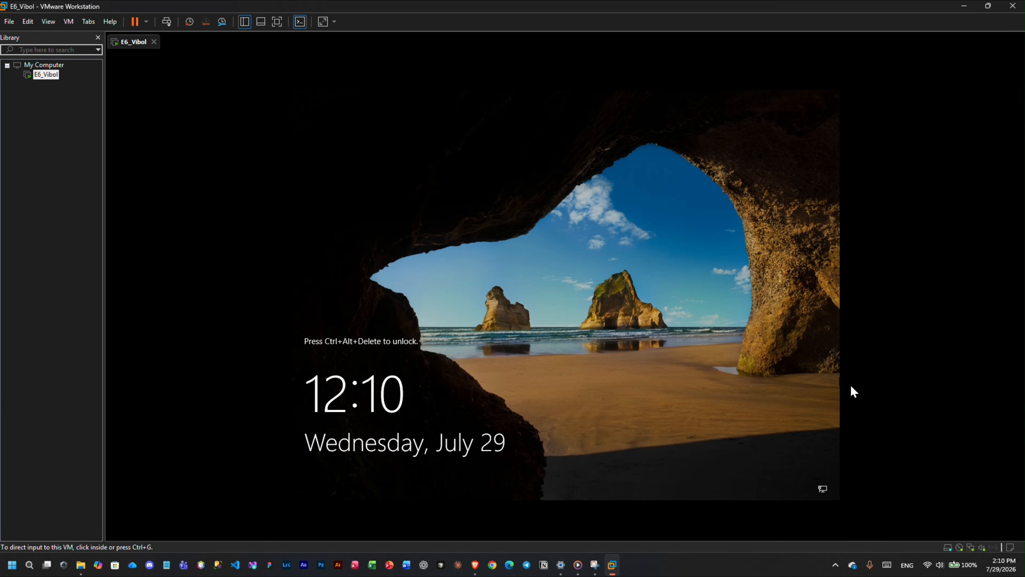
Step: Direct input into the virtual machine and unlock its lock screen to reach the Administrator sign-in
click(688, 266)
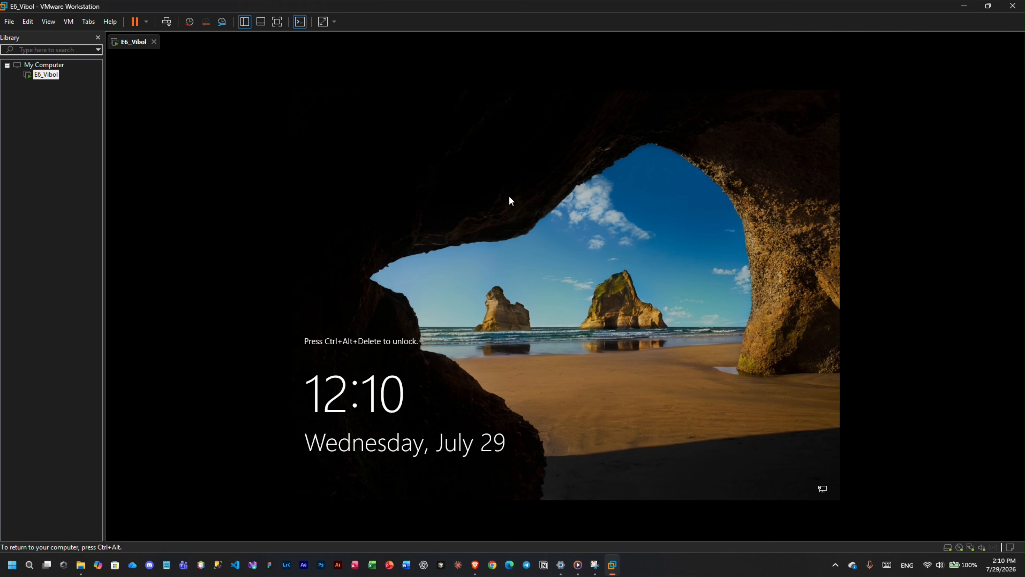
key(ctrl+alt)
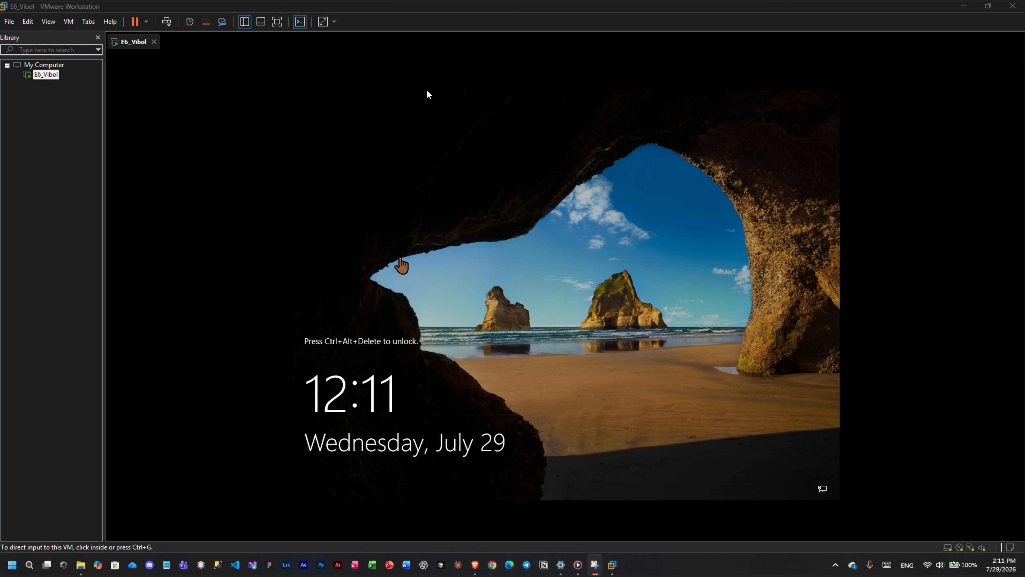
click(407, 310)
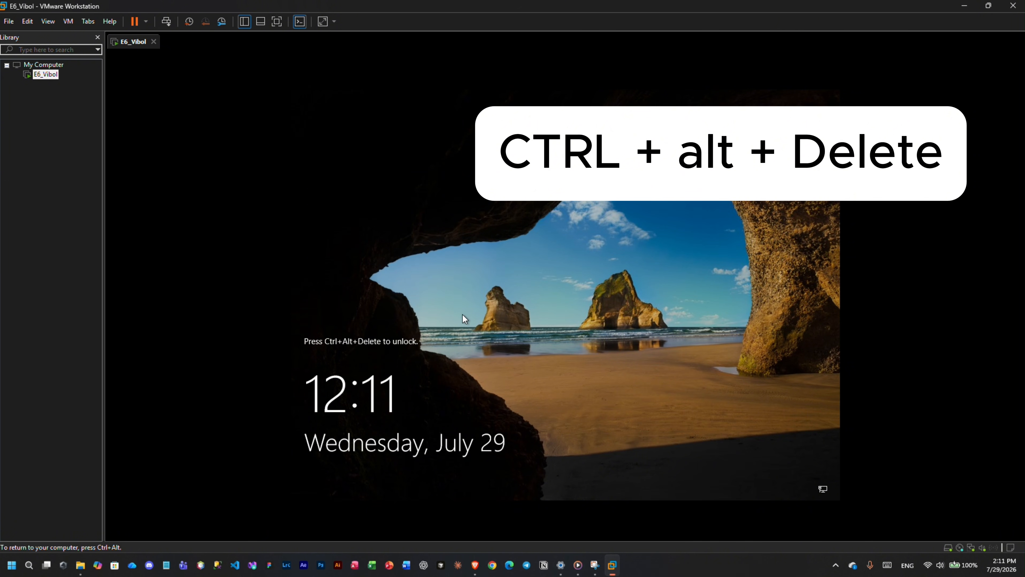
key(ctrl+alt+Delete)
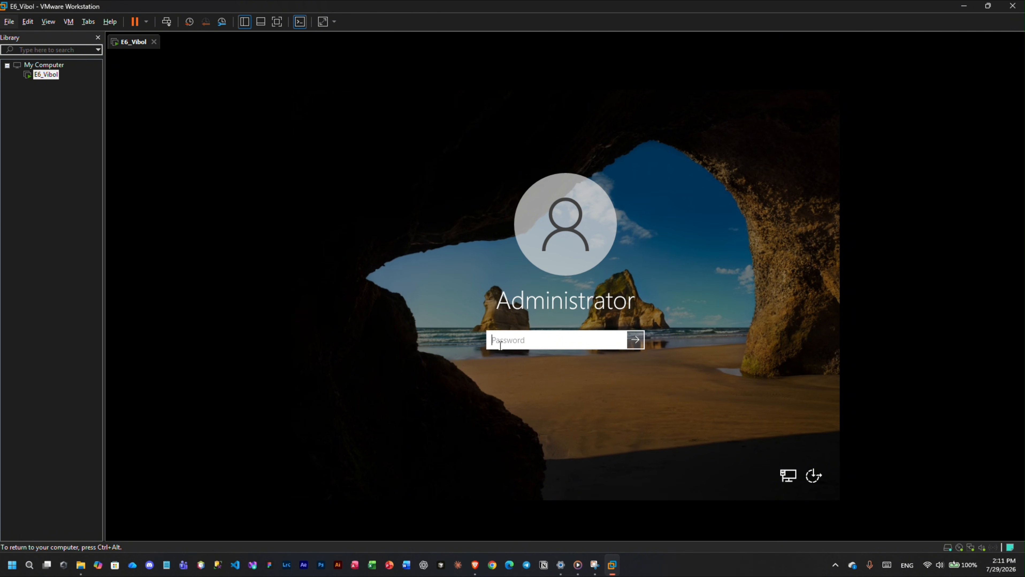
click(461, 23)
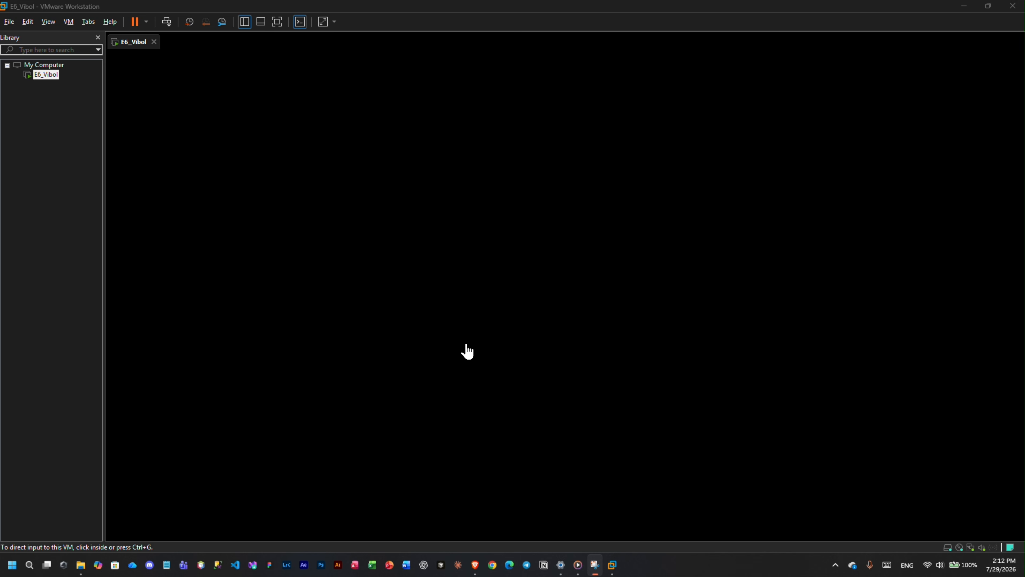